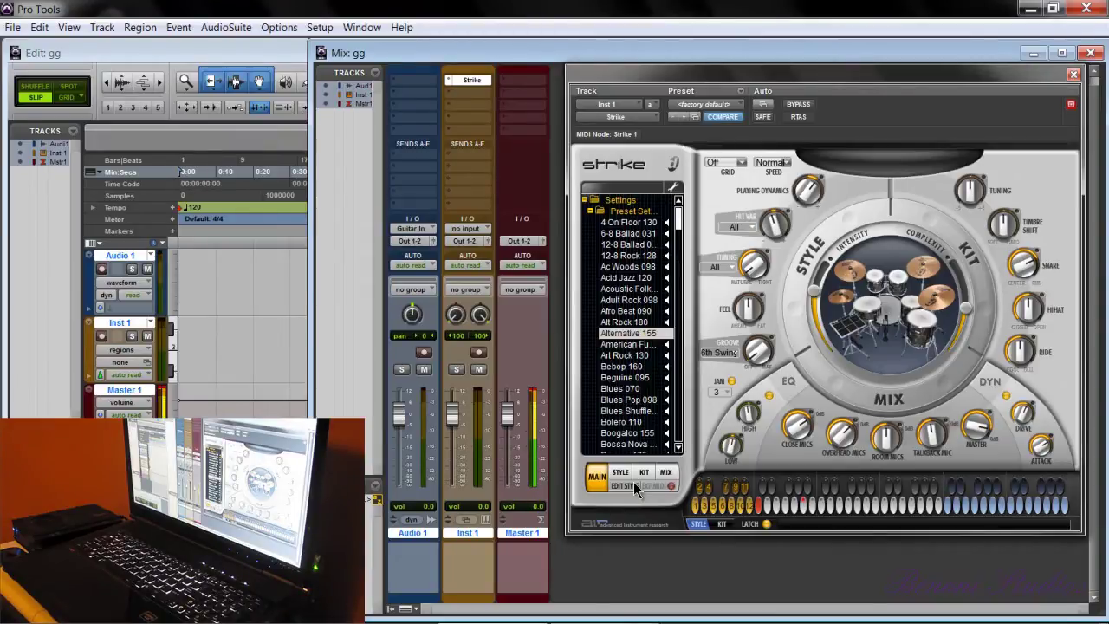
Audition the Alternative155 - Verse D groove, then launch the audio interface's setup app.
click(794, 518)
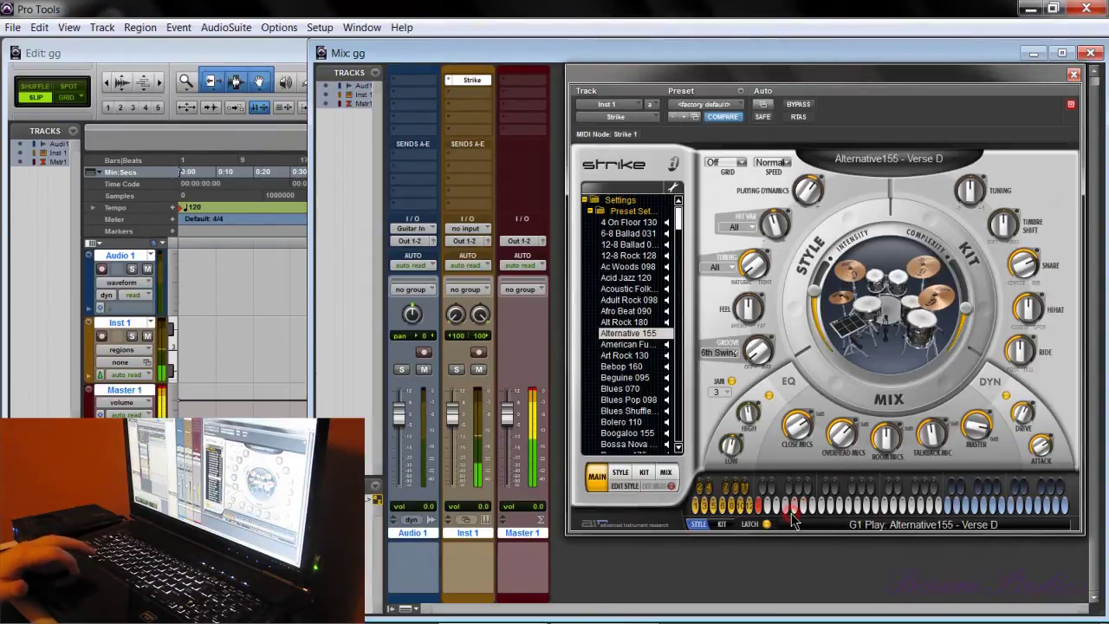
click(758, 506)
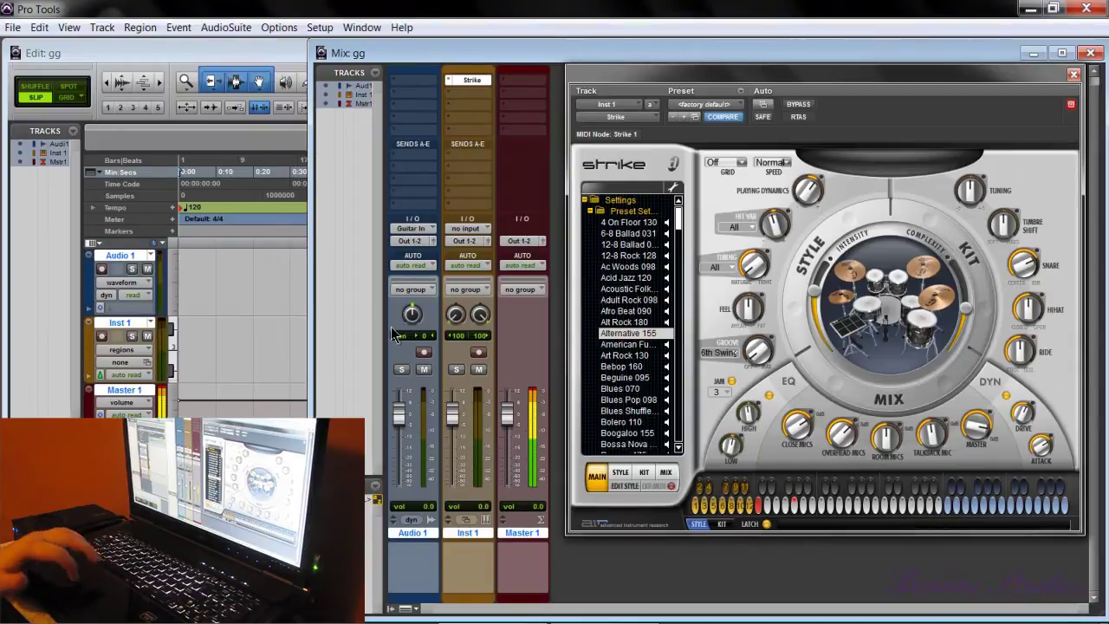
click(319, 28)
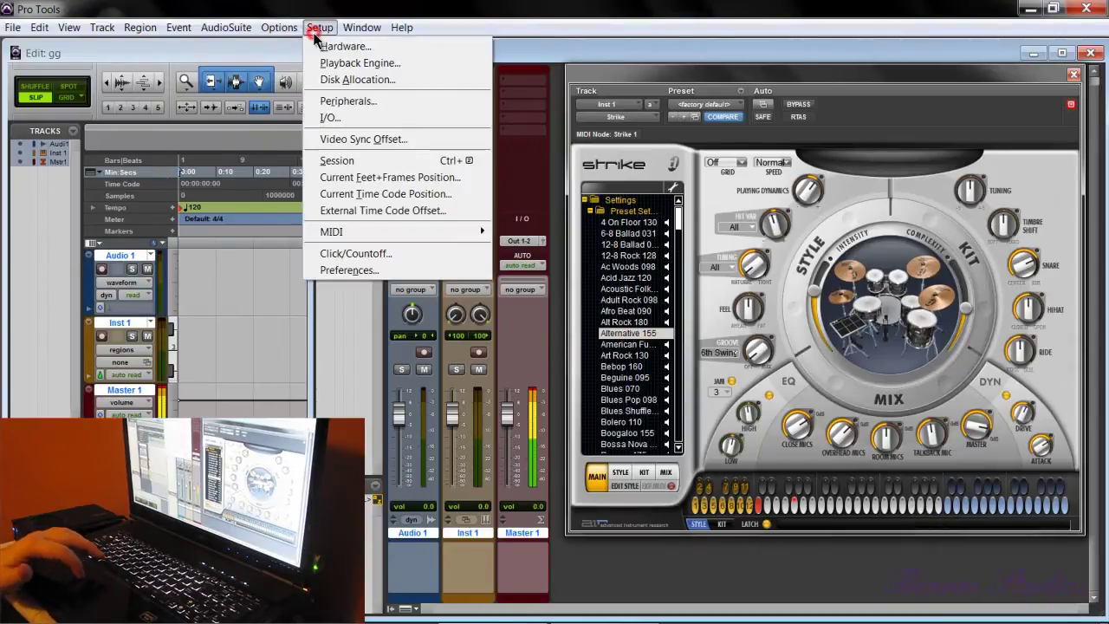
click(340, 46)
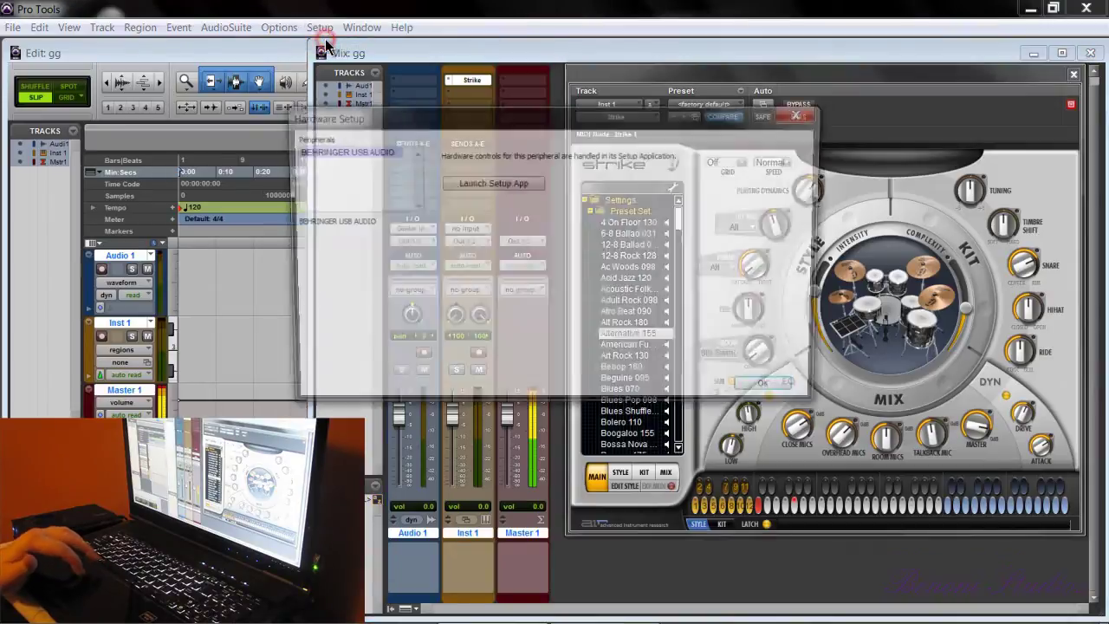
click(486, 184)
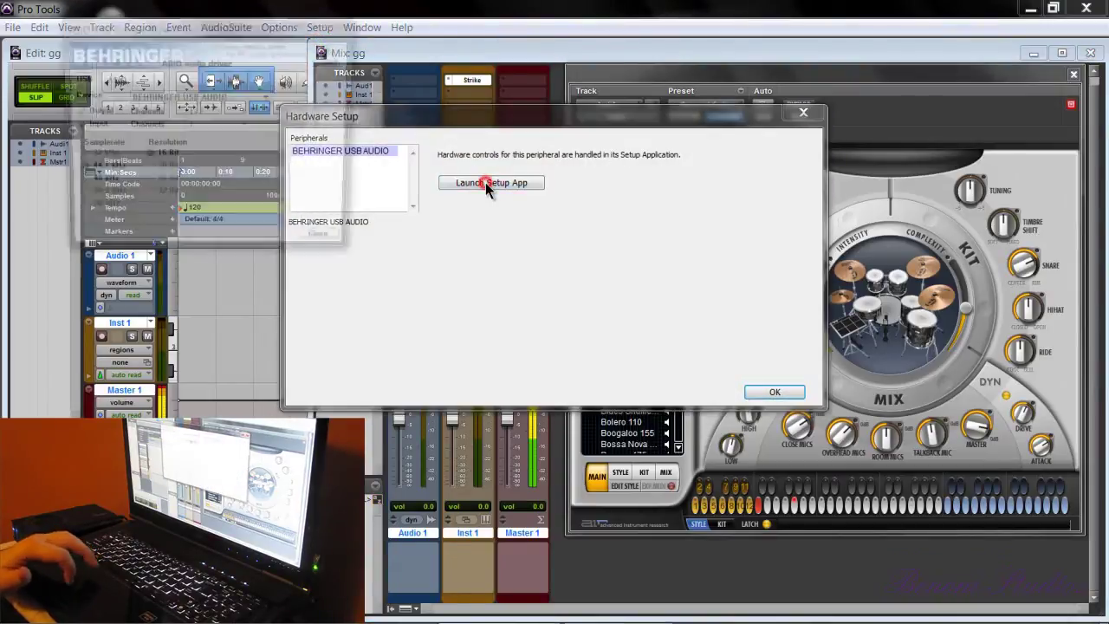
Keep ASIO system performance at Highspeed, close the setup windows, and check the Playback Engine.
click(112, 79)
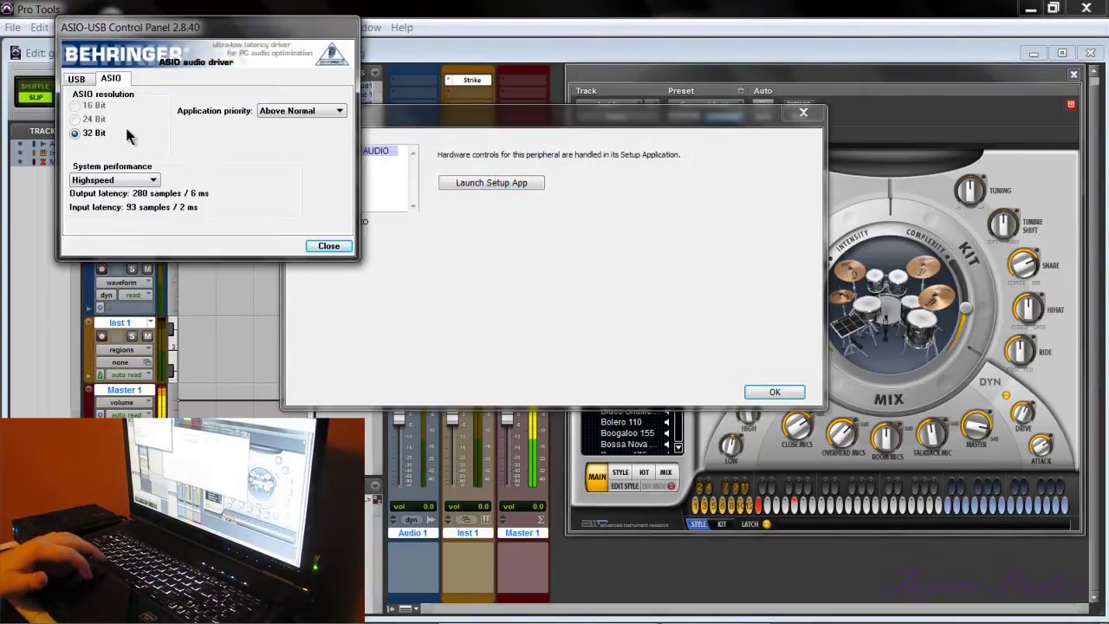
click(147, 184)
click(123, 194)
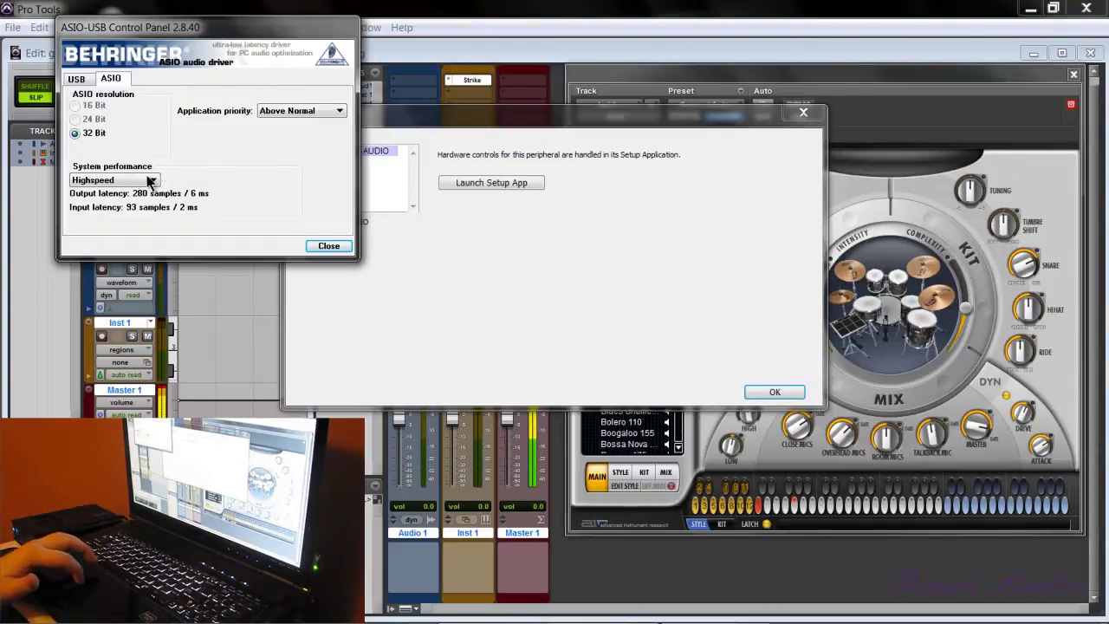
click(328, 247)
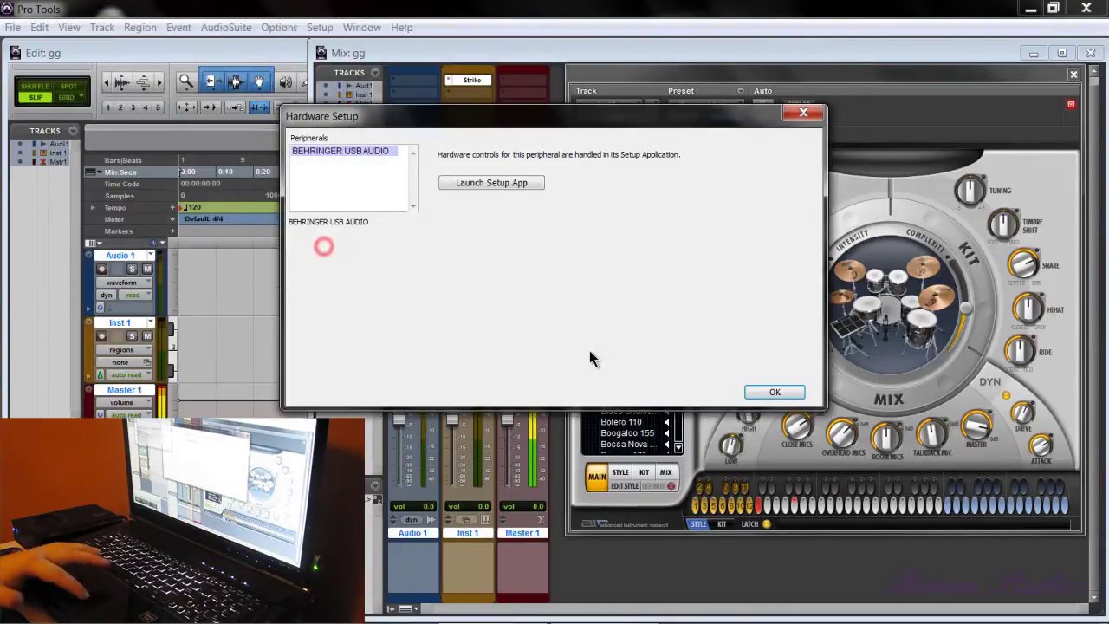
click(756, 390)
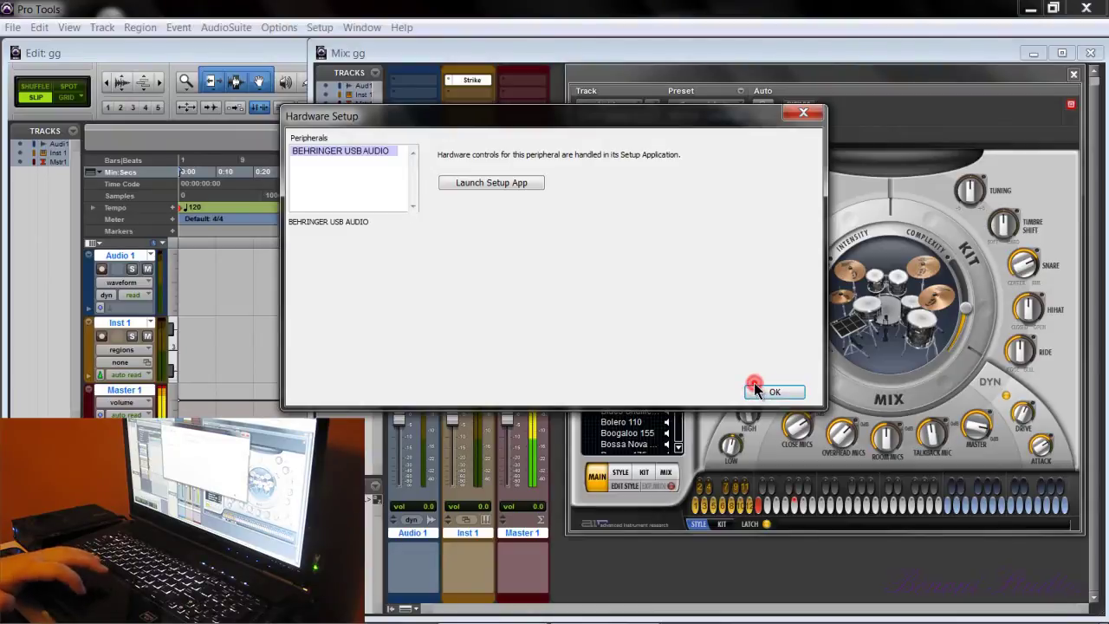
click(320, 27)
click(330, 64)
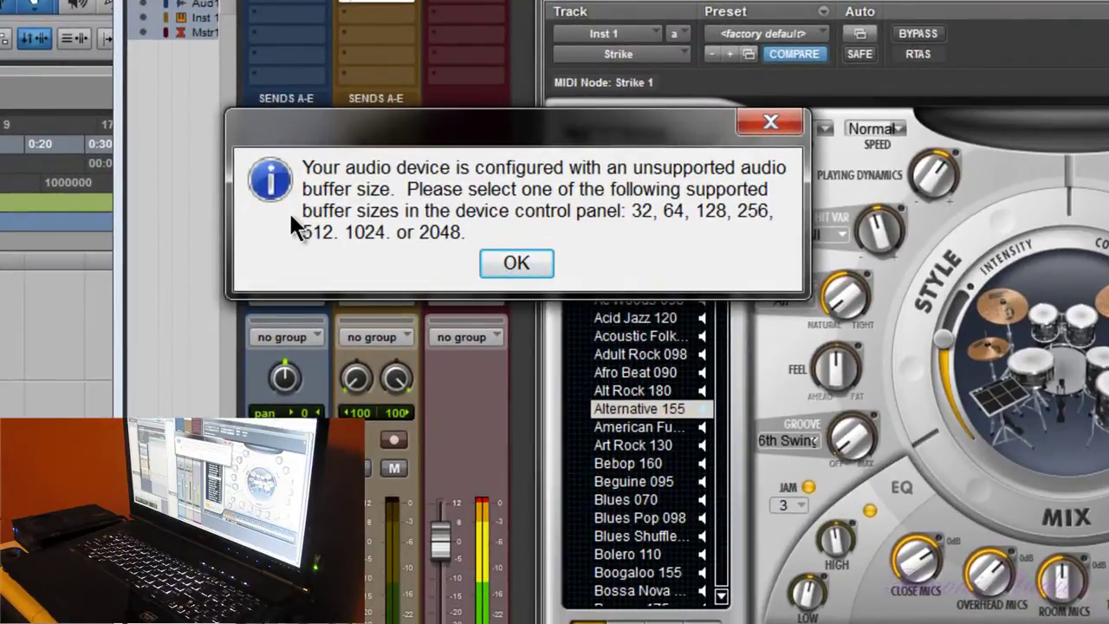
Dismiss the buffer warning and set the ASIO system performance to Rapid.
click(505, 265)
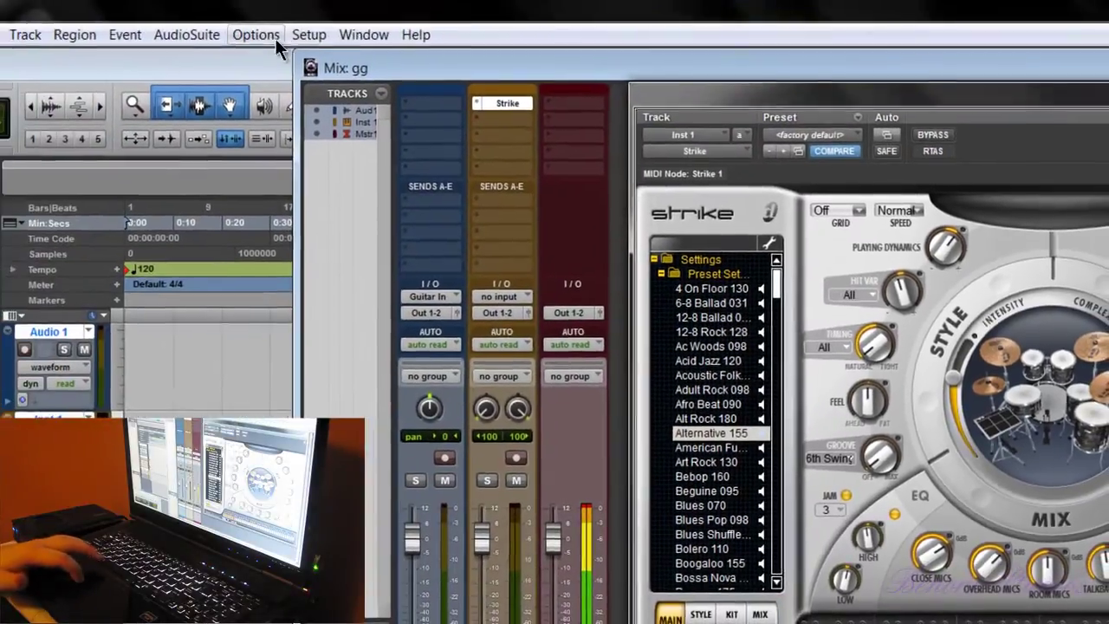
click(312, 35)
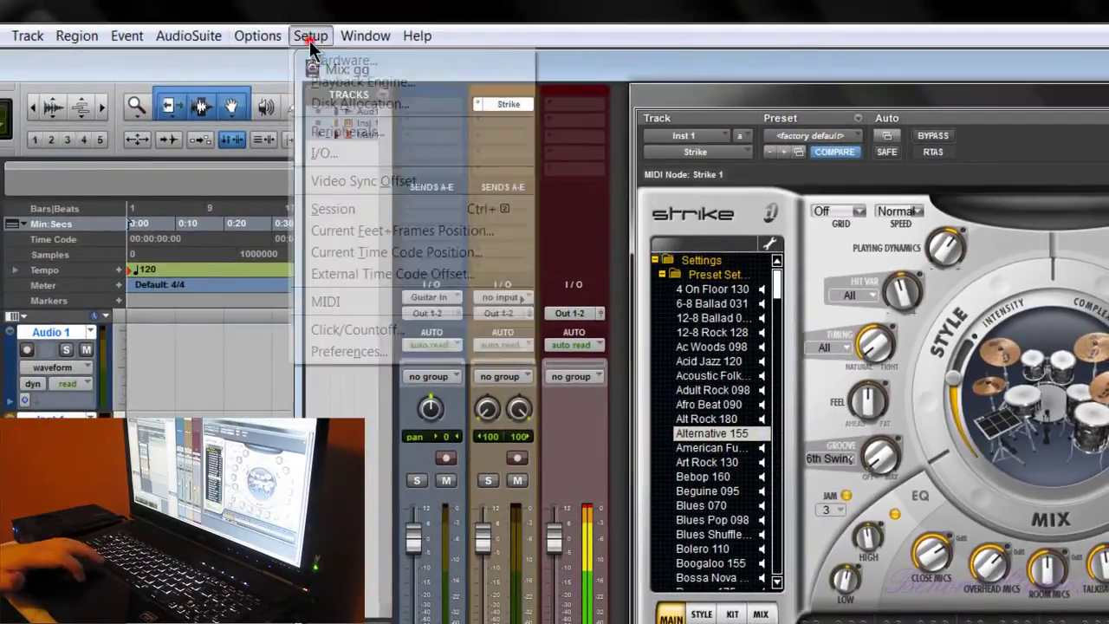
click(319, 60)
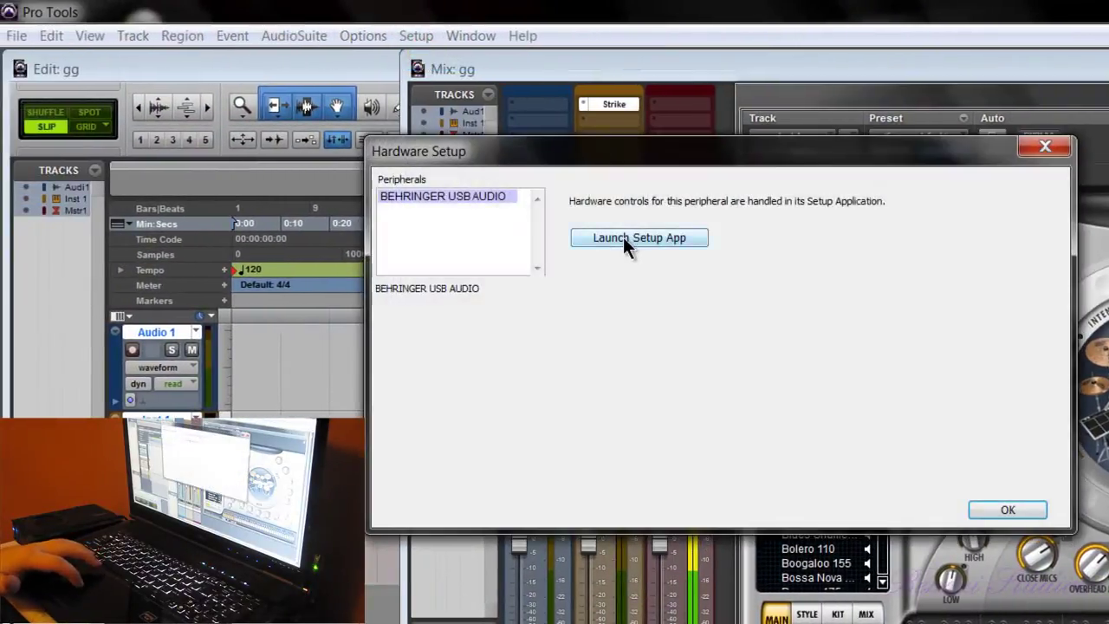
click(623, 238)
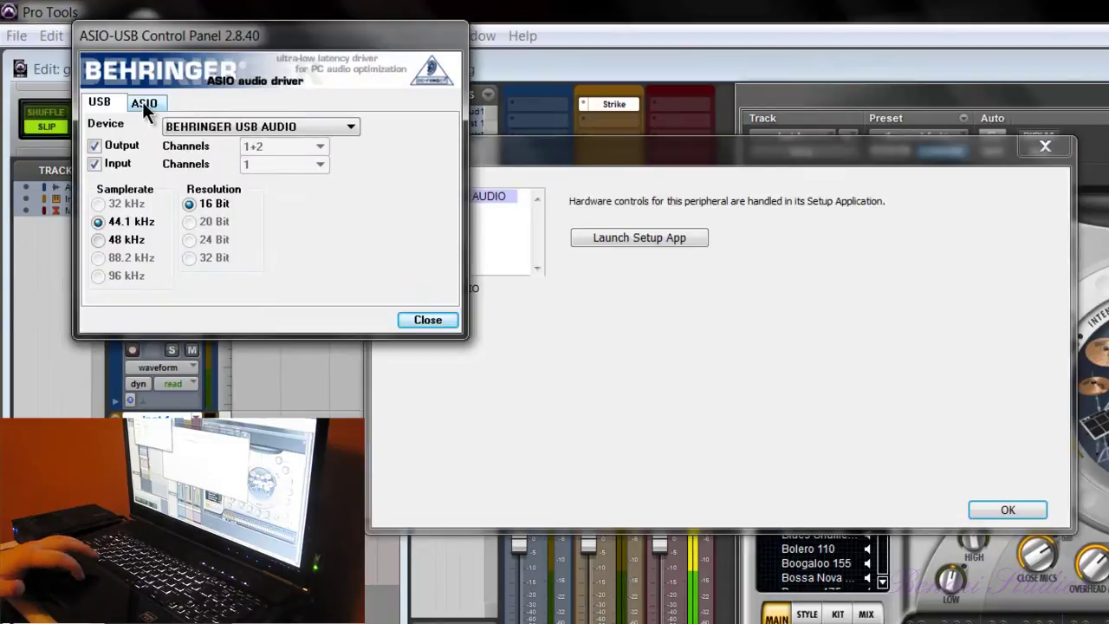
click(143, 103)
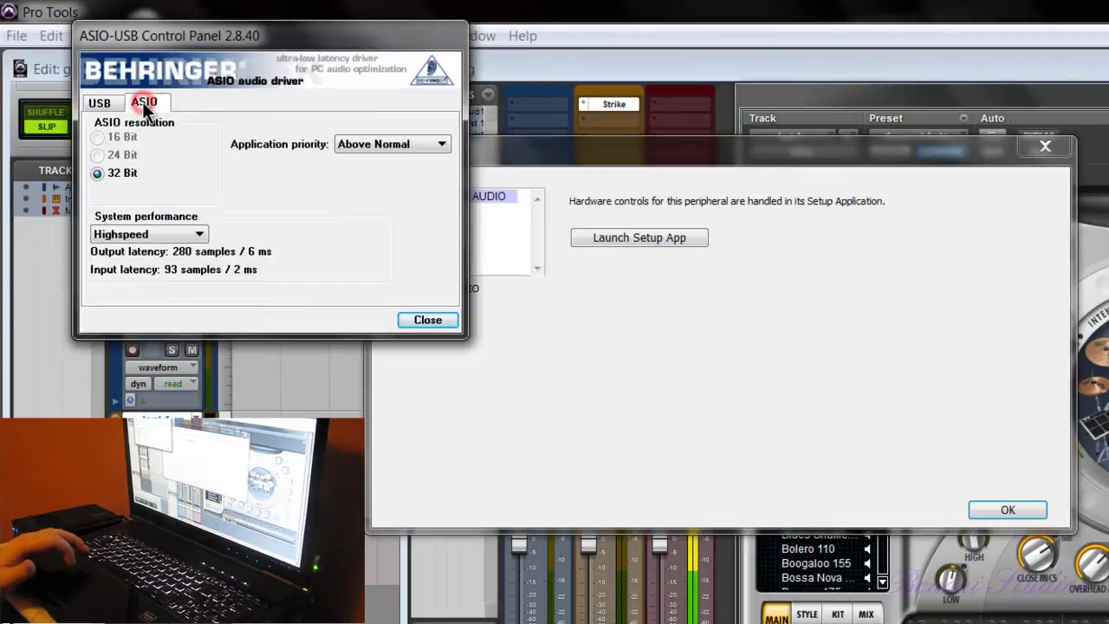
click(147, 234)
click(136, 261)
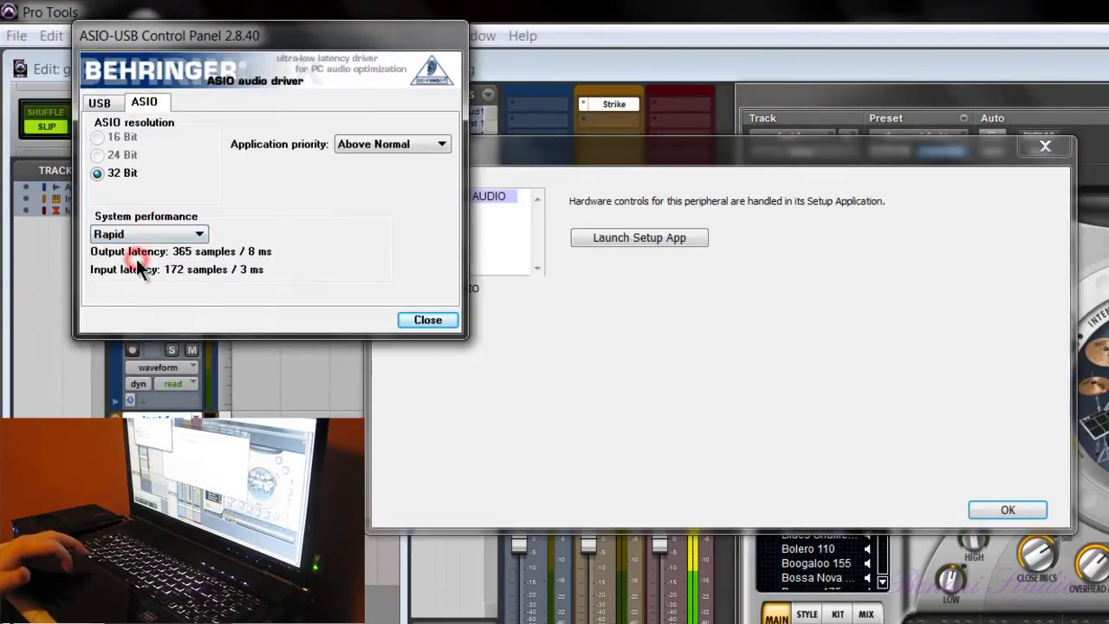
click(406, 322)
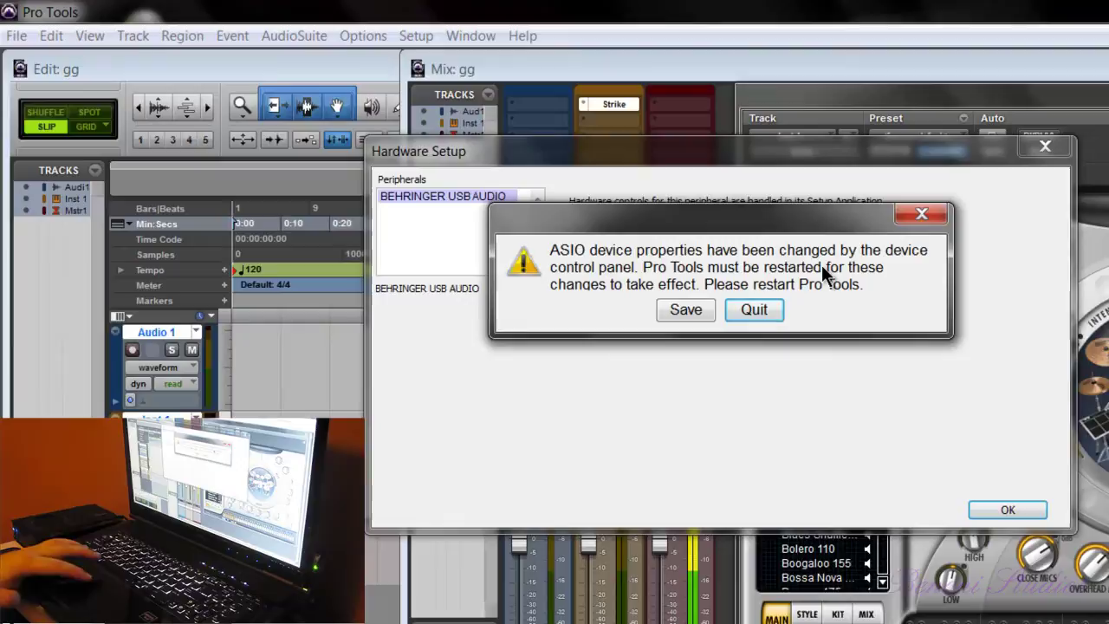
Save the session as gg, replacing the existing gg.ptf.
click(686, 314)
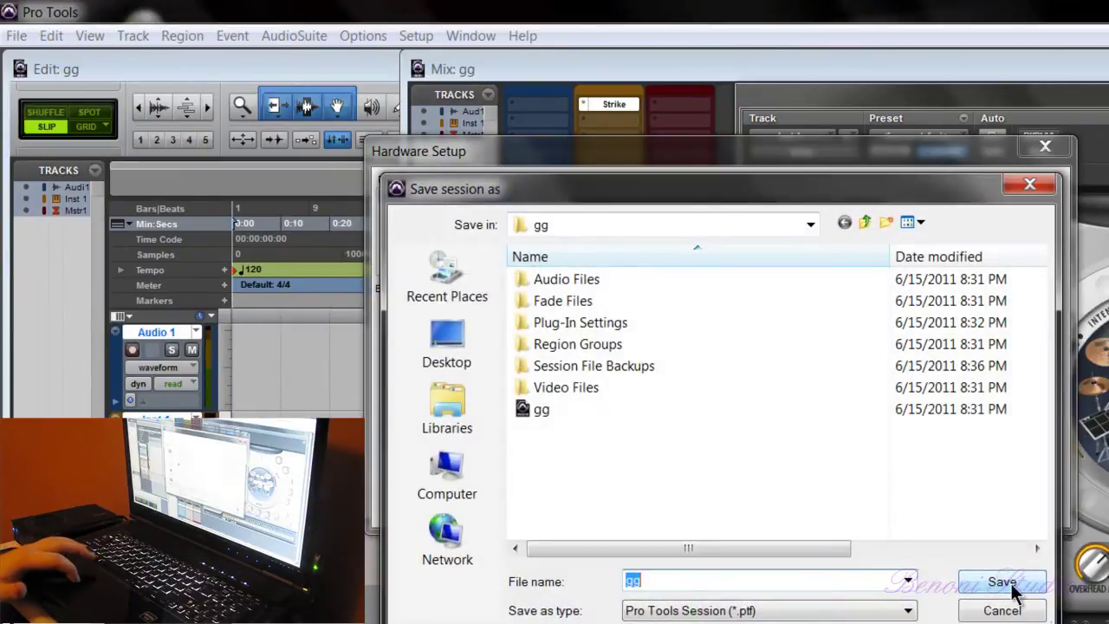
click(1002, 582)
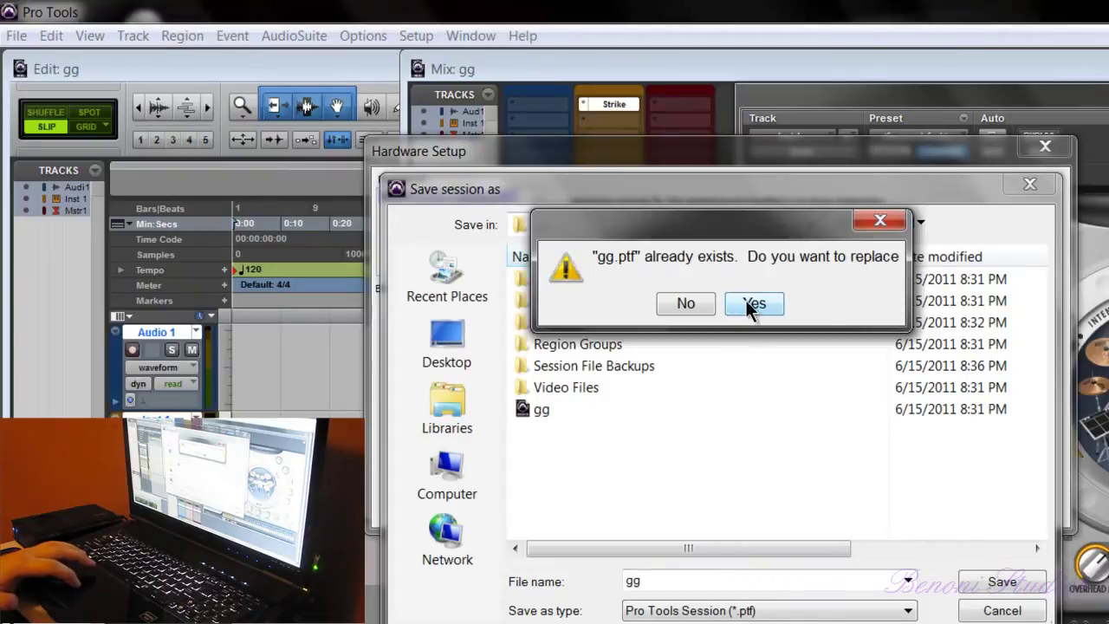
click(747, 304)
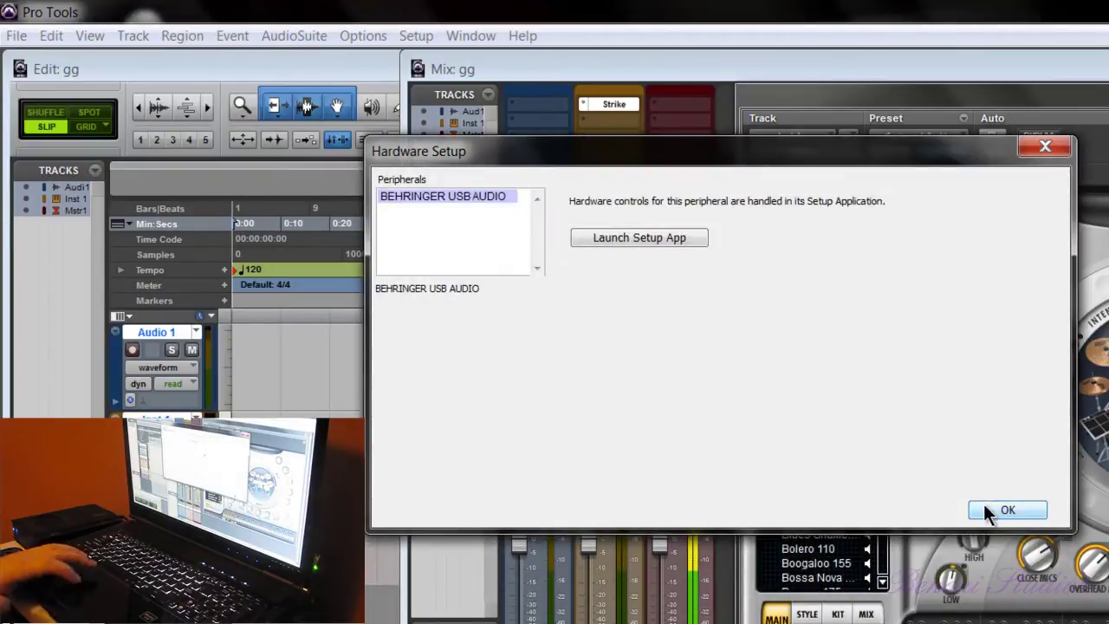
Close Hardware Setup and relaunch Pro Tools with Run as administrator.
click(983, 505)
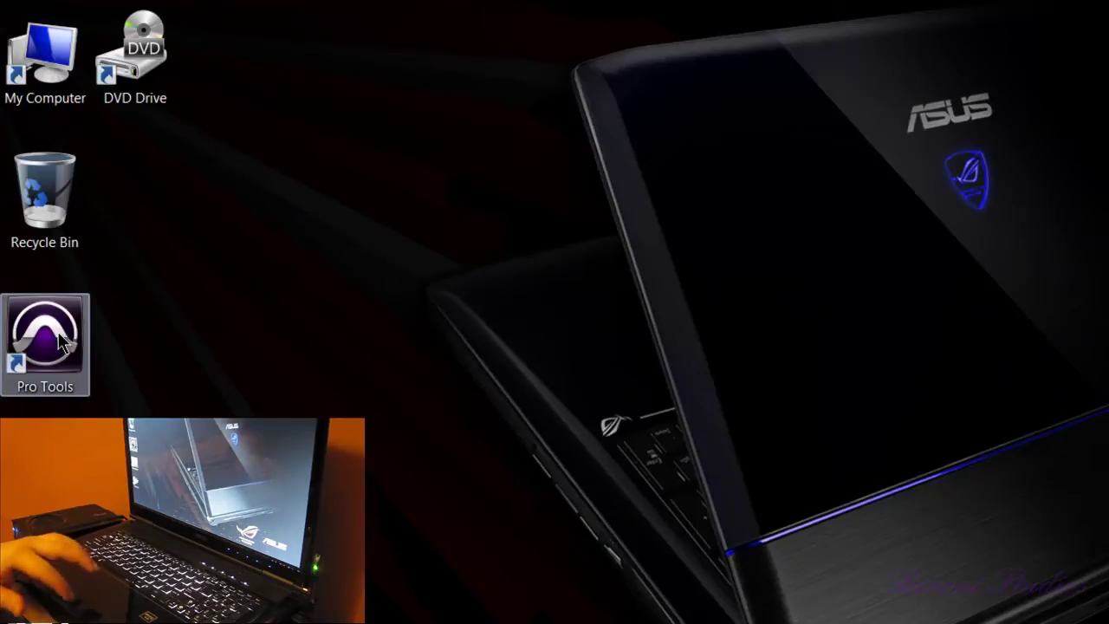
right_click(61, 338)
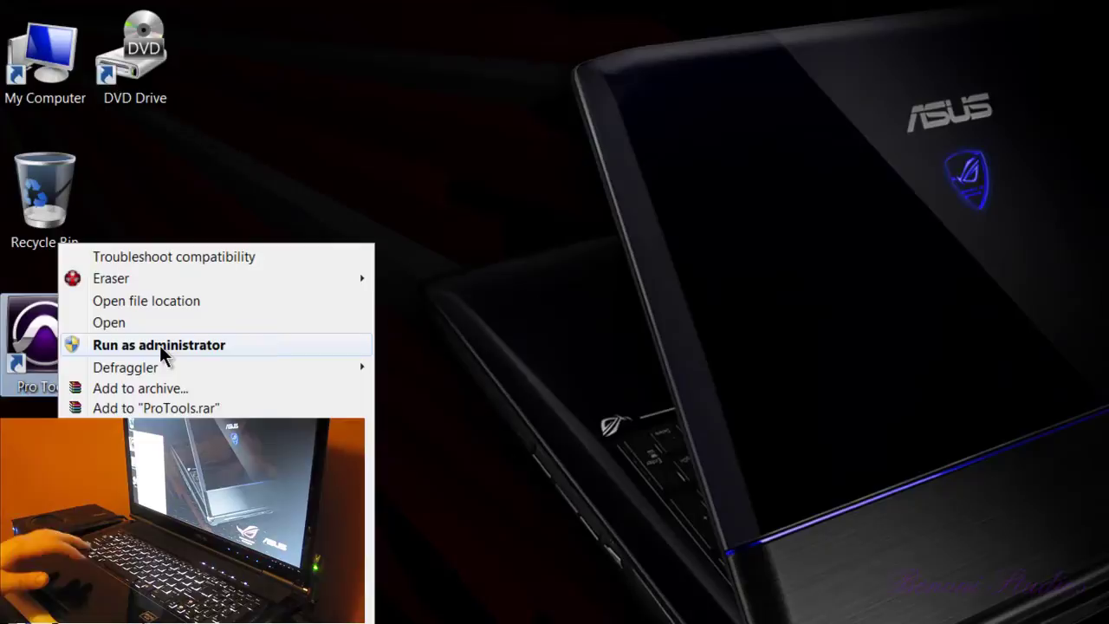
click(159, 345)
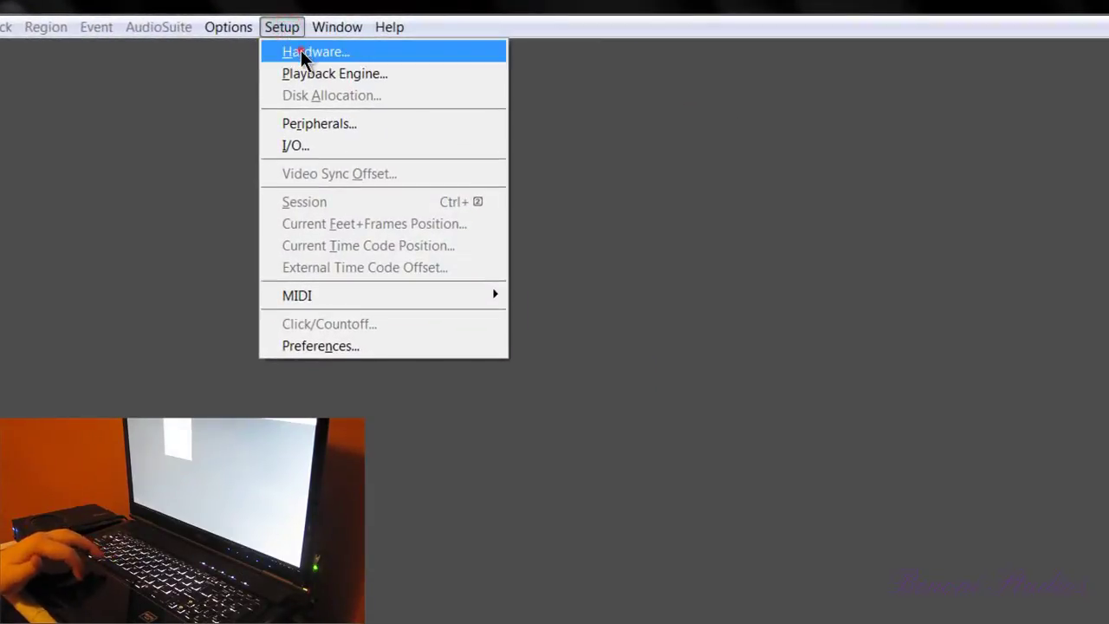
Verify the Behringer ASIO driver shows 44.1 kHz with Rapid performance, then close Hardware Setup.
click(334, 44)
click(500, 232)
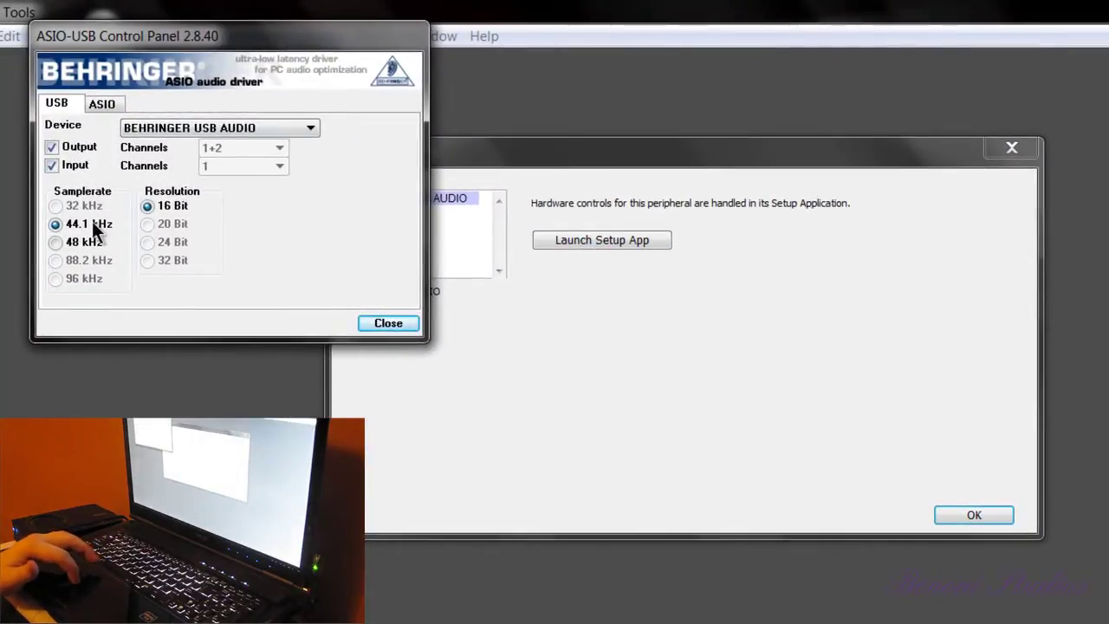
click(102, 104)
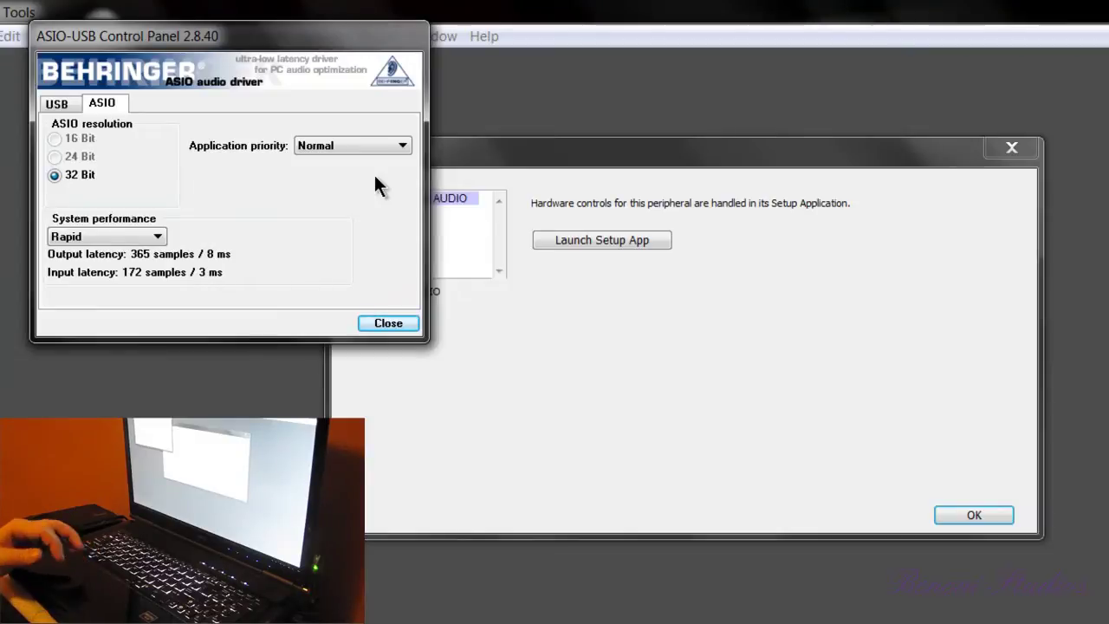
click(386, 323)
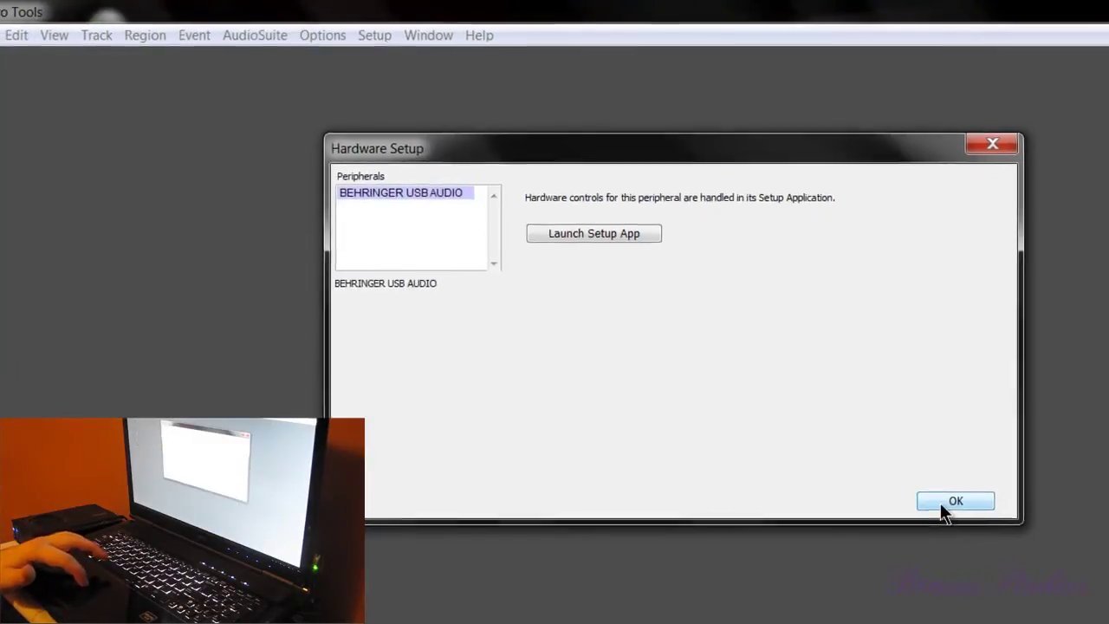
click(953, 515)
click(13, 32)
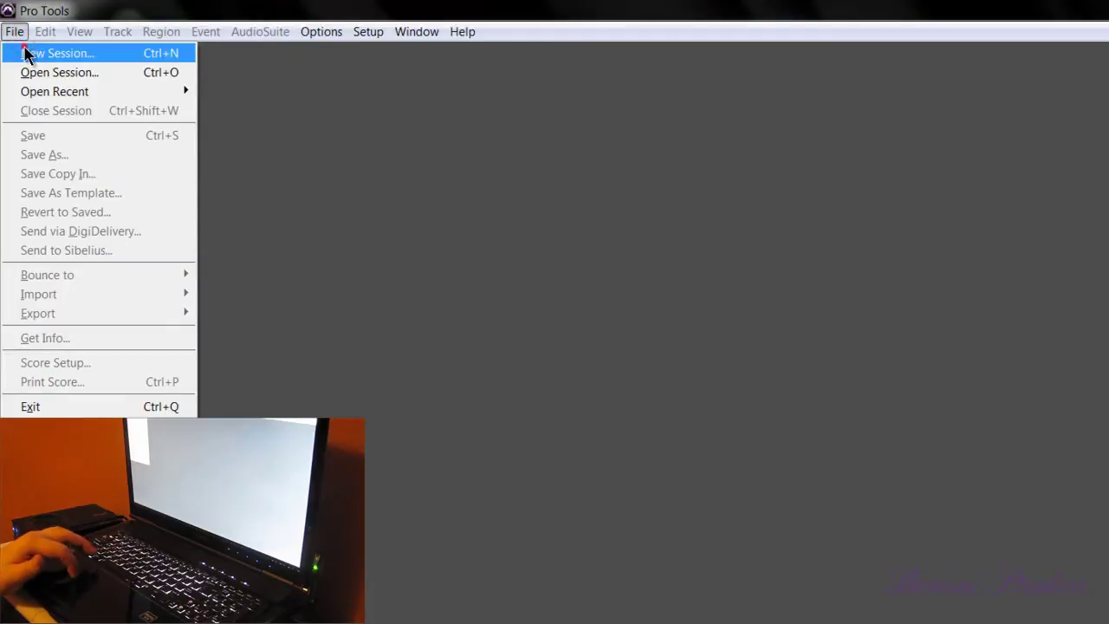
Create and save a new session named yhh.
click(26, 53)
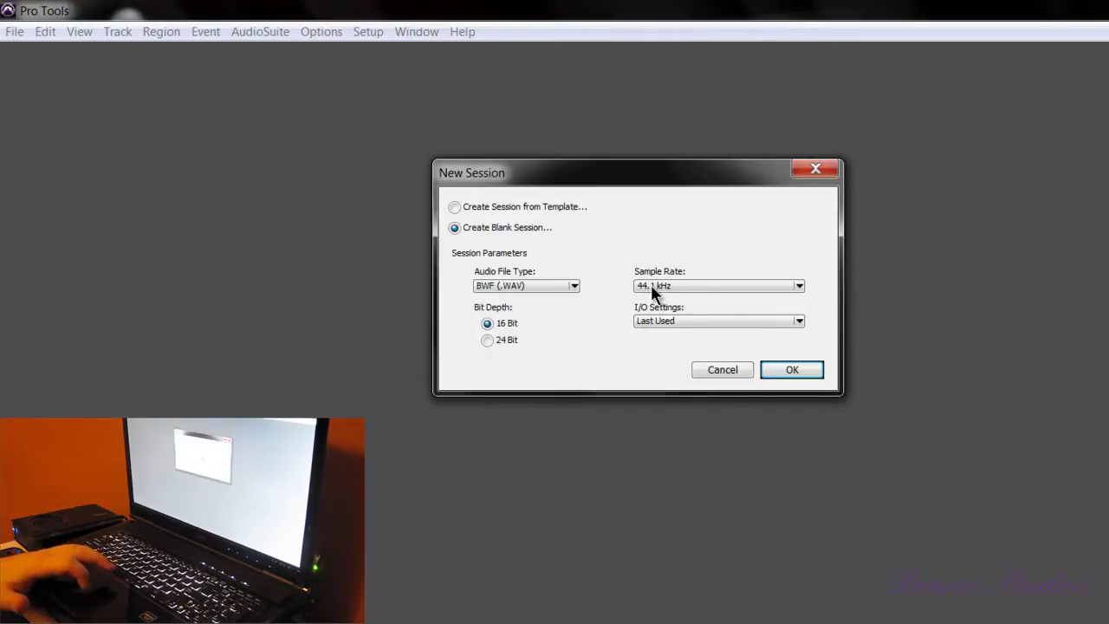
click(784, 373)
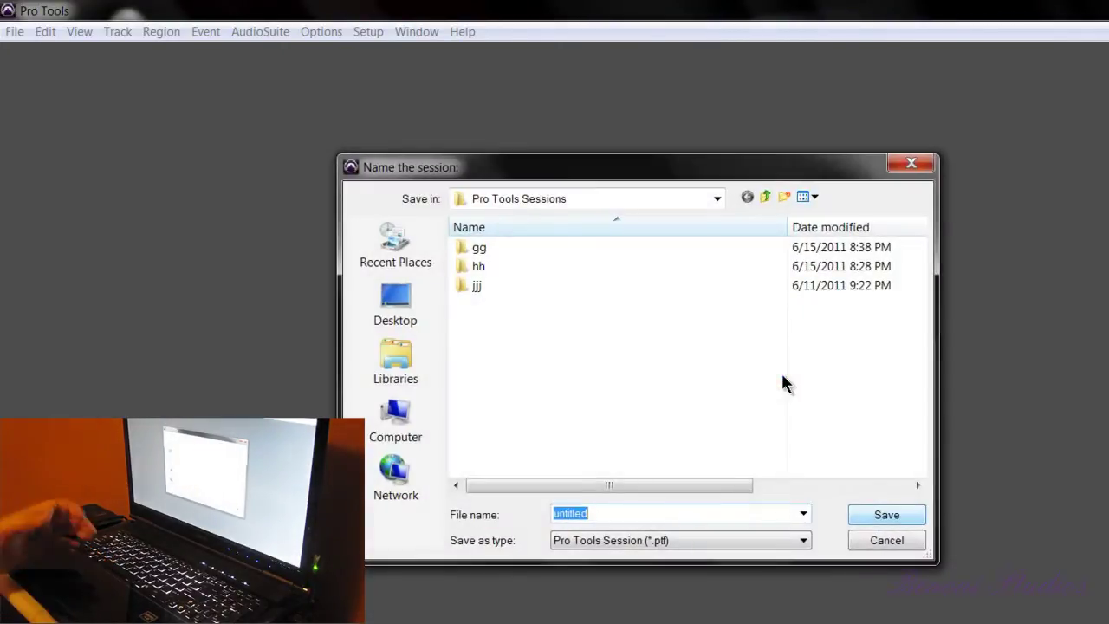
text(yhh)
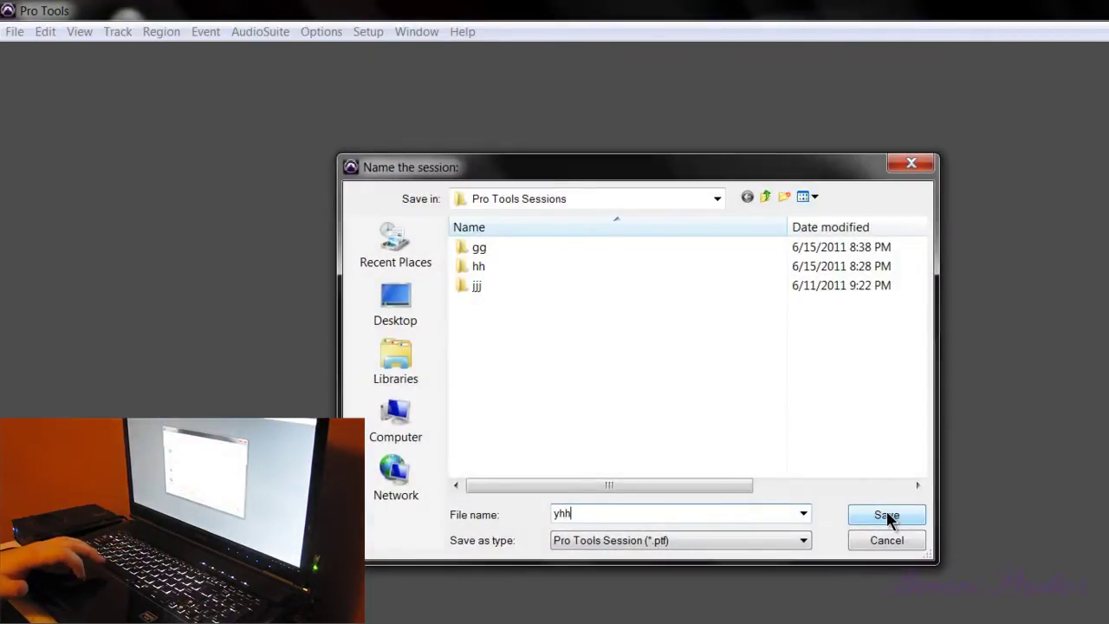
click(887, 517)
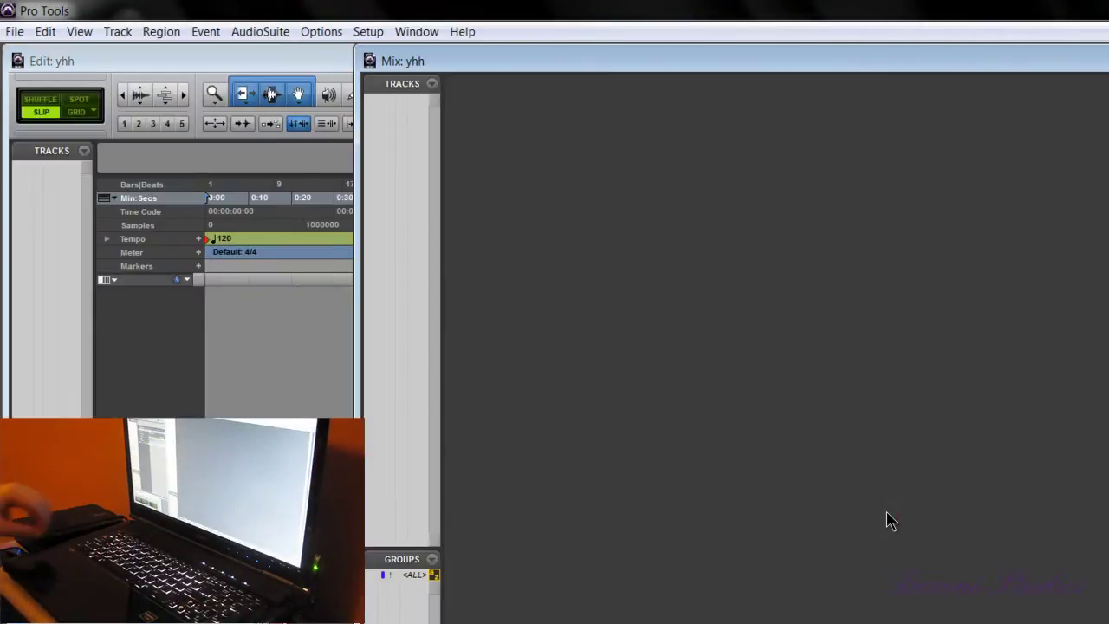
Add a mono Audio track, a stereo Instrument track and a stereo Master Fader.
key(ctrl+shift+n)
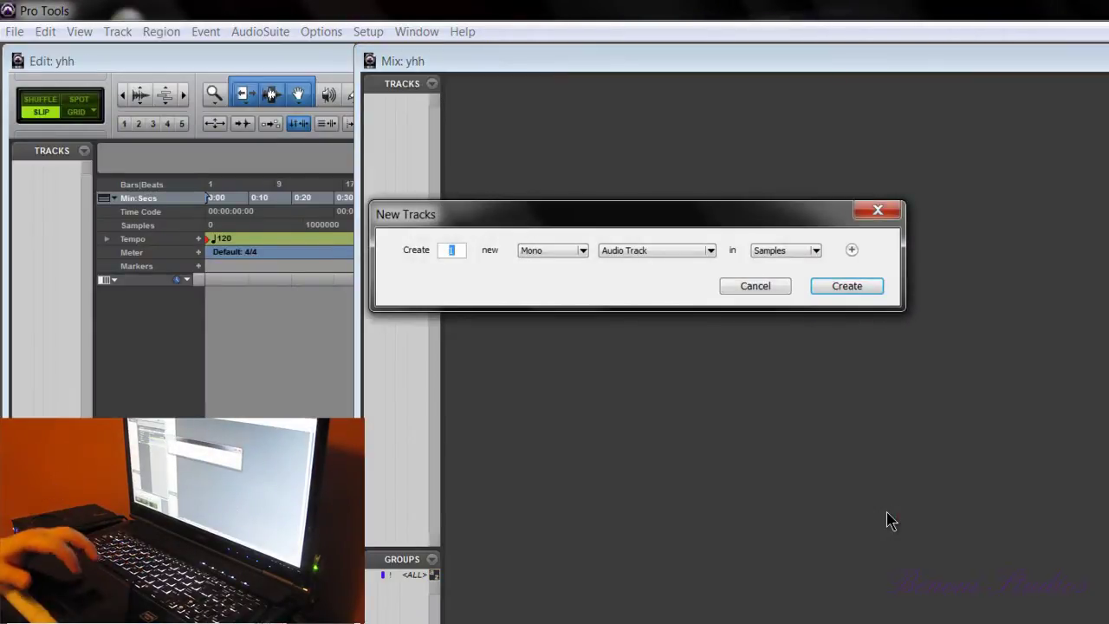
click(852, 249)
key(ctrl+Up)
click(562, 276)
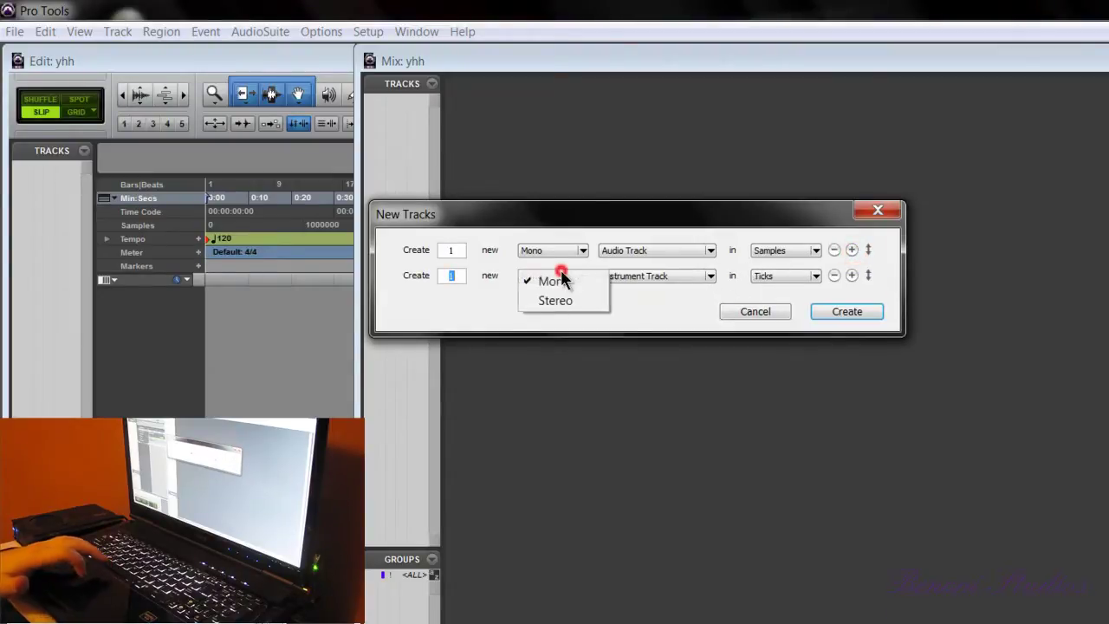
click(556, 307)
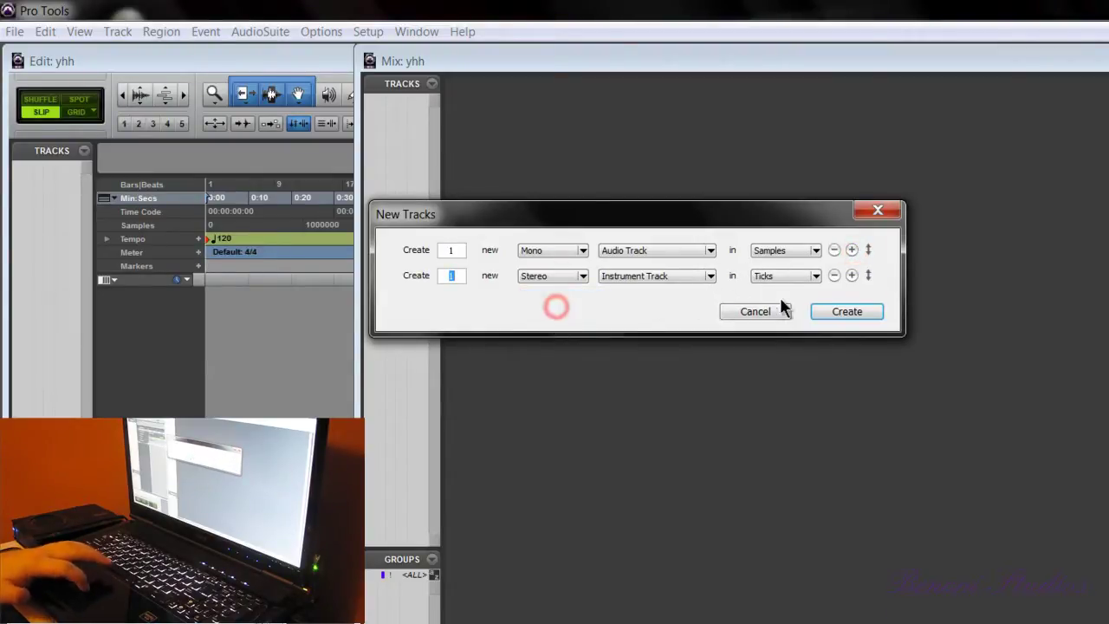
click(852, 275)
click(657, 300)
click(630, 347)
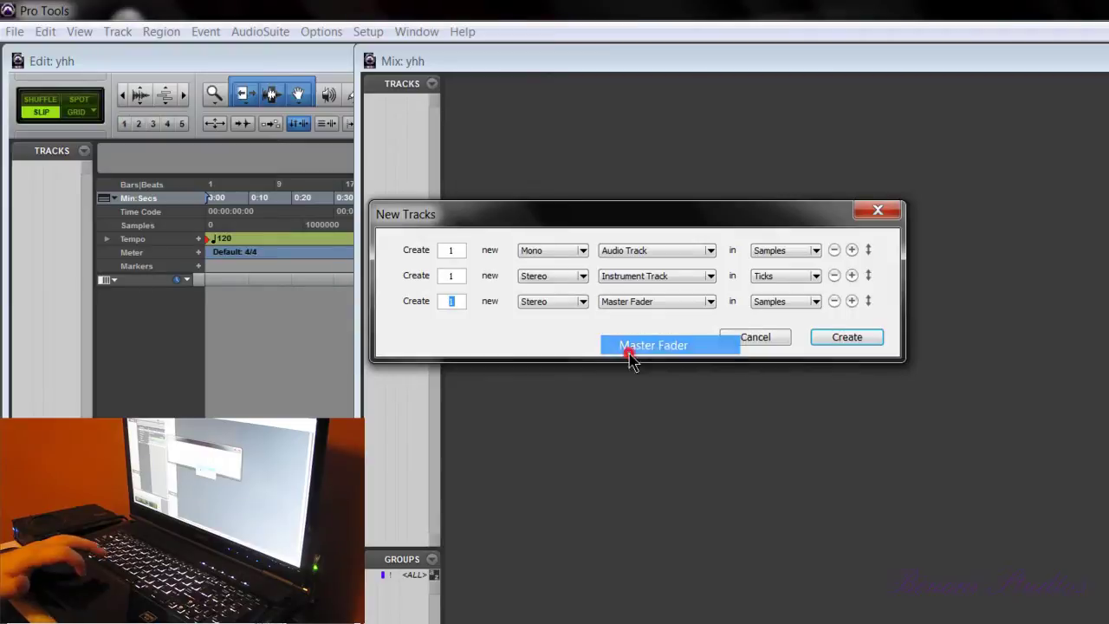
click(845, 337)
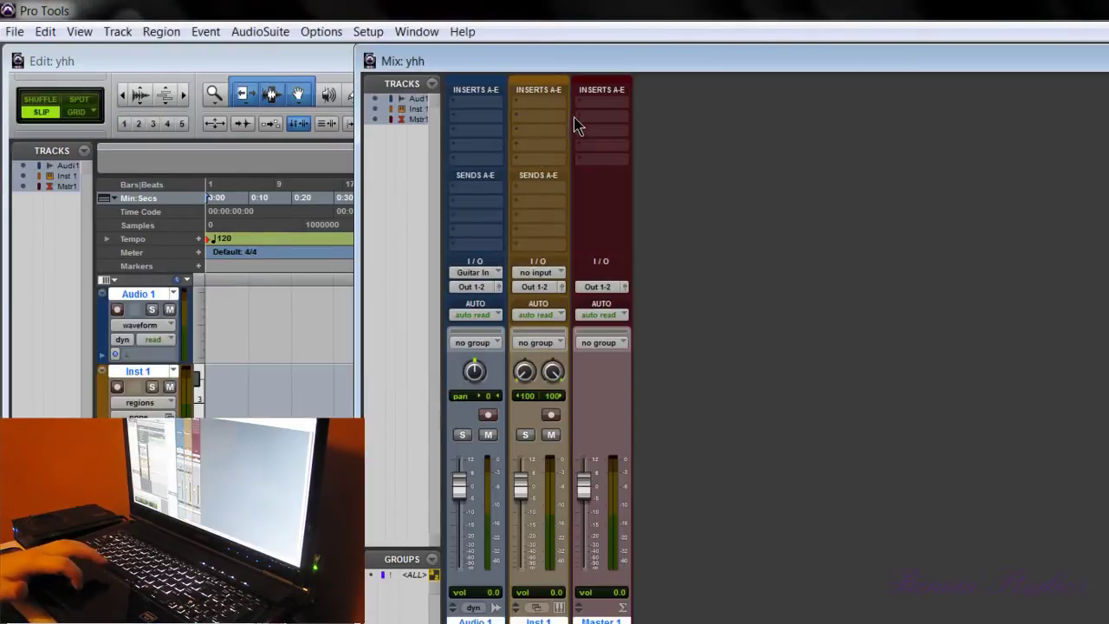
Load Strike on Inst 1 with the Alternative 155 set and audition its pattern.
click(551, 107)
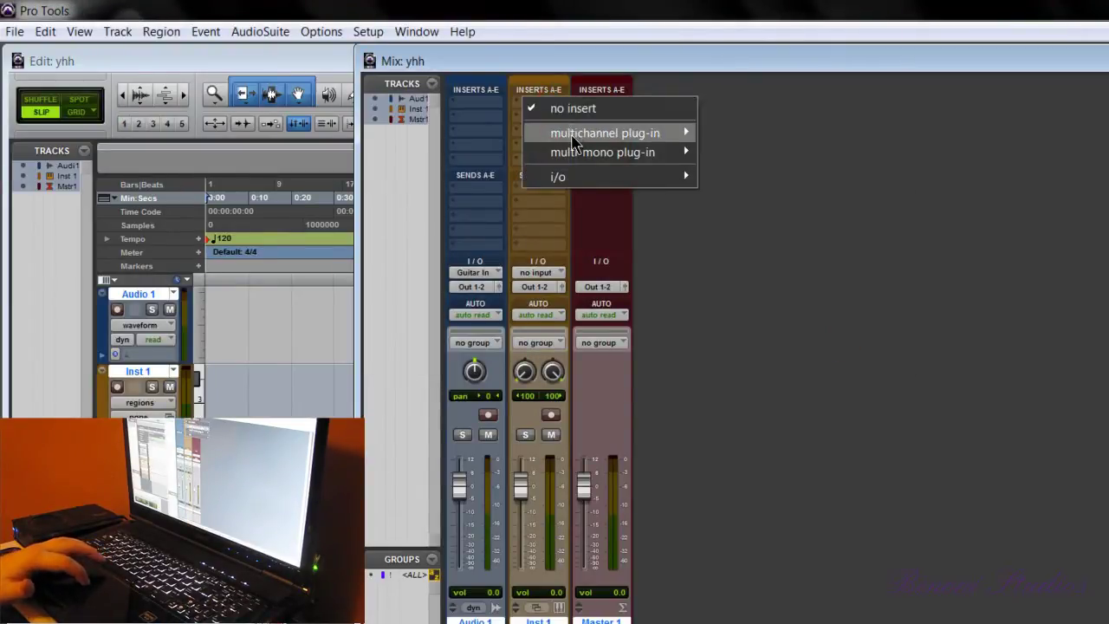
mouse_move(583, 139)
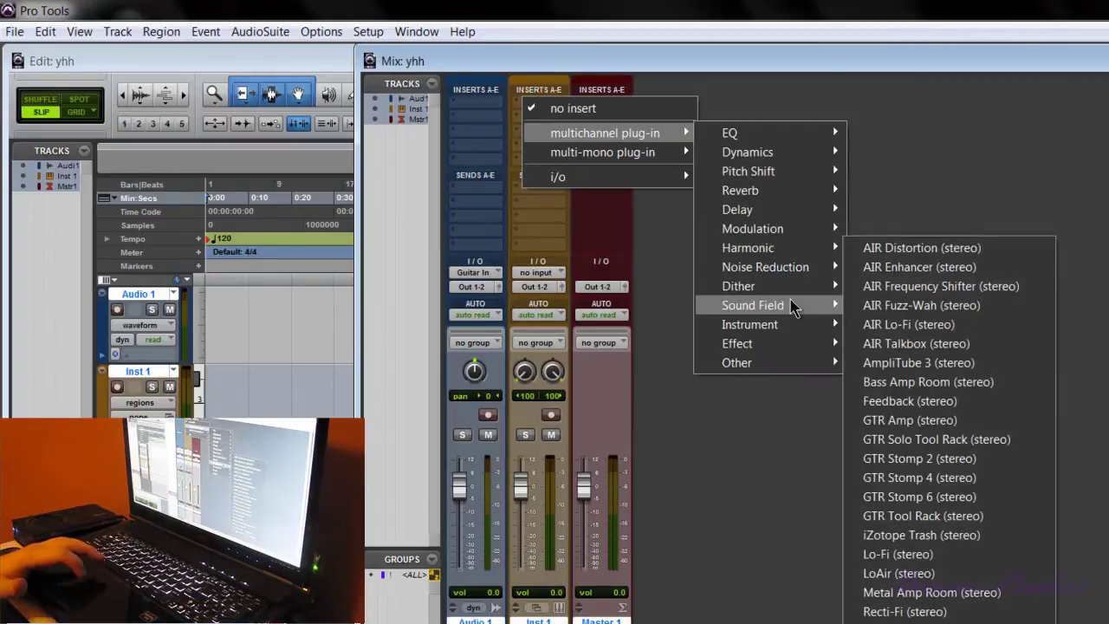
mouse_move(795, 333)
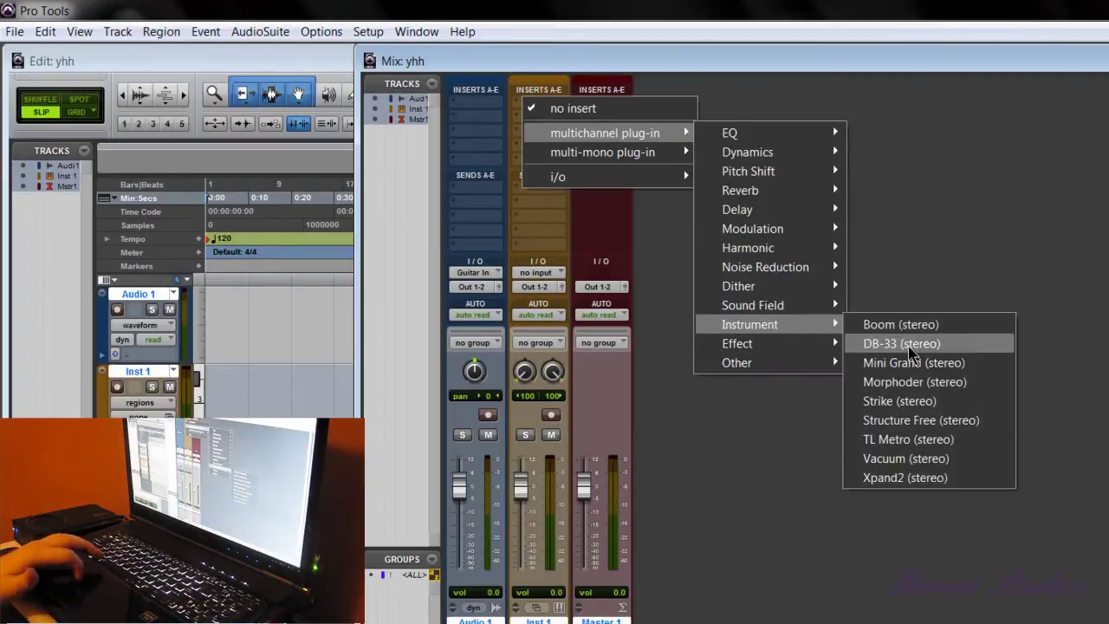
click(911, 400)
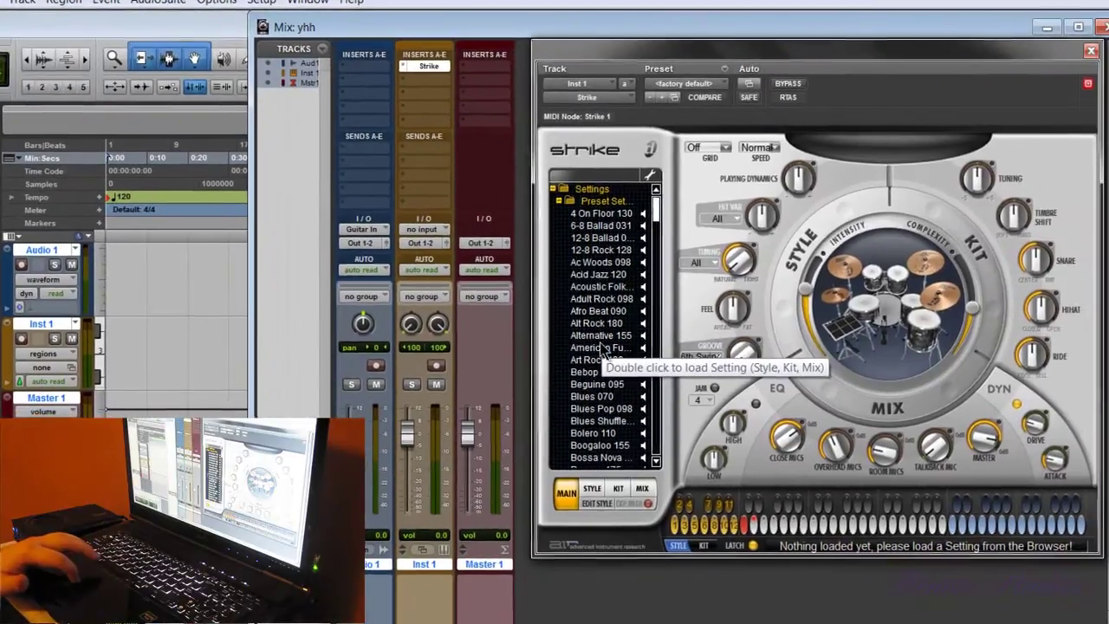
double_click(602, 337)
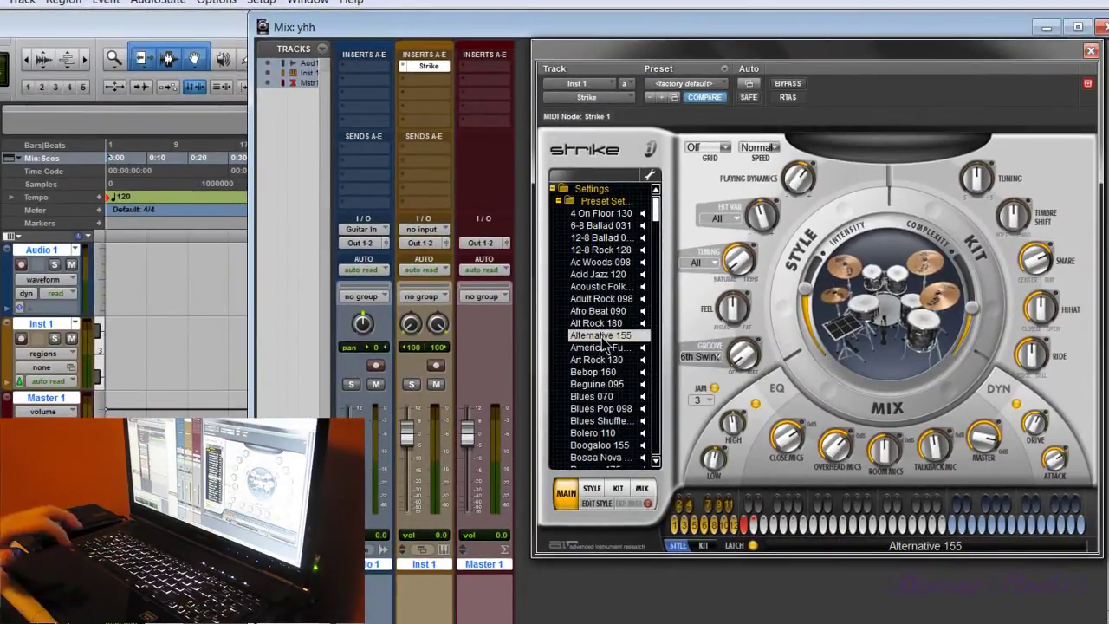
click(799, 525)
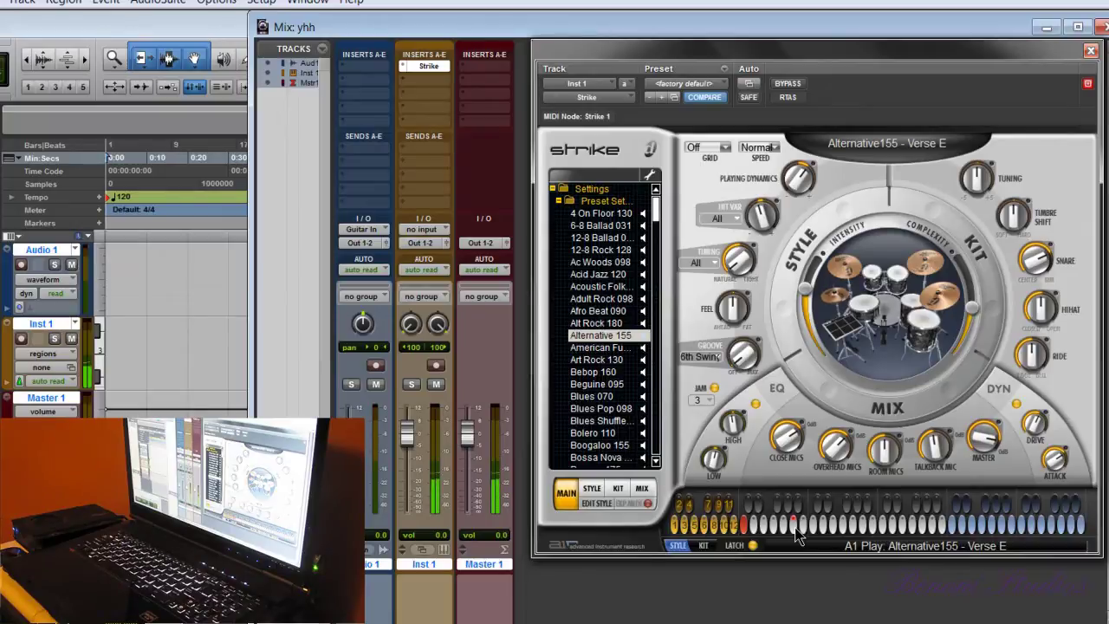
click(795, 527)
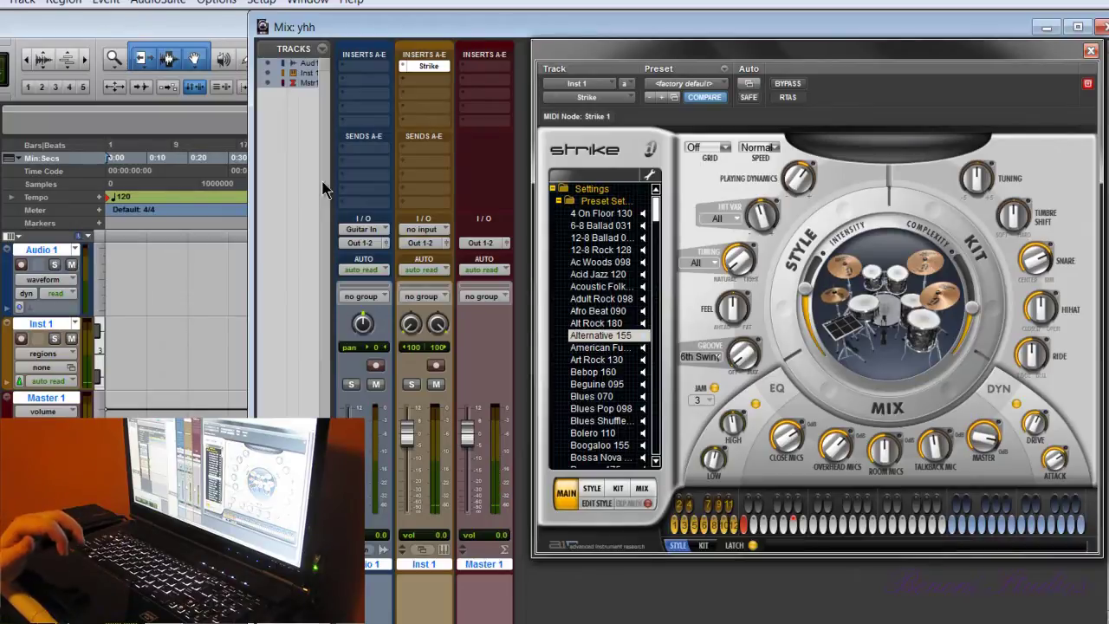
Insert the Eleven amp plug-in on Audio 1's first insert.
click(359, 68)
mouse_move(394, 97)
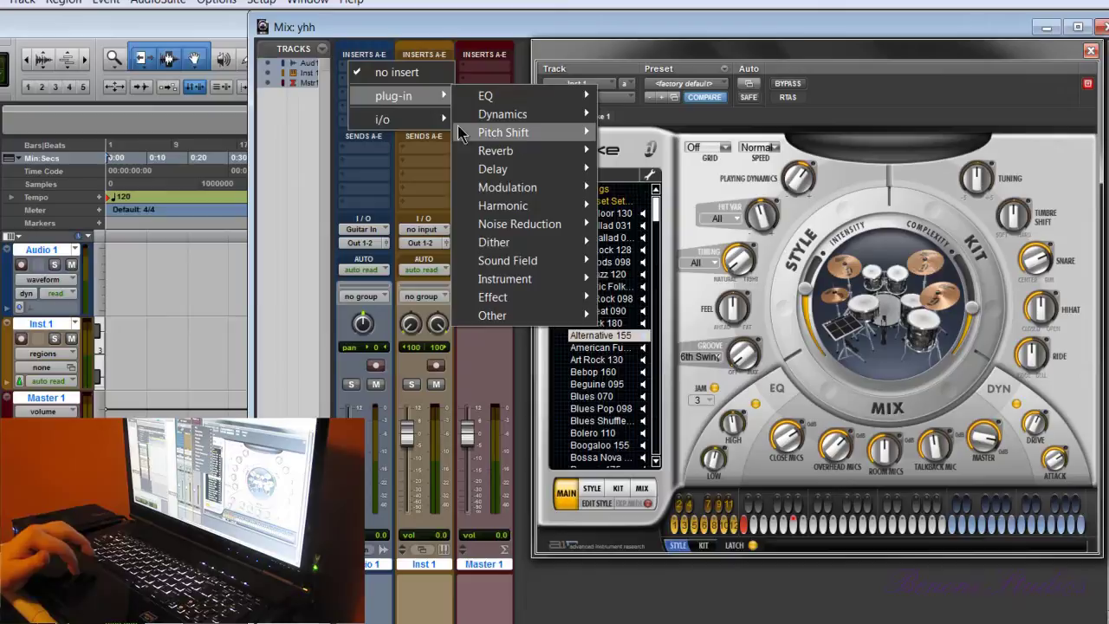
mouse_move(511, 205)
click(650, 207)
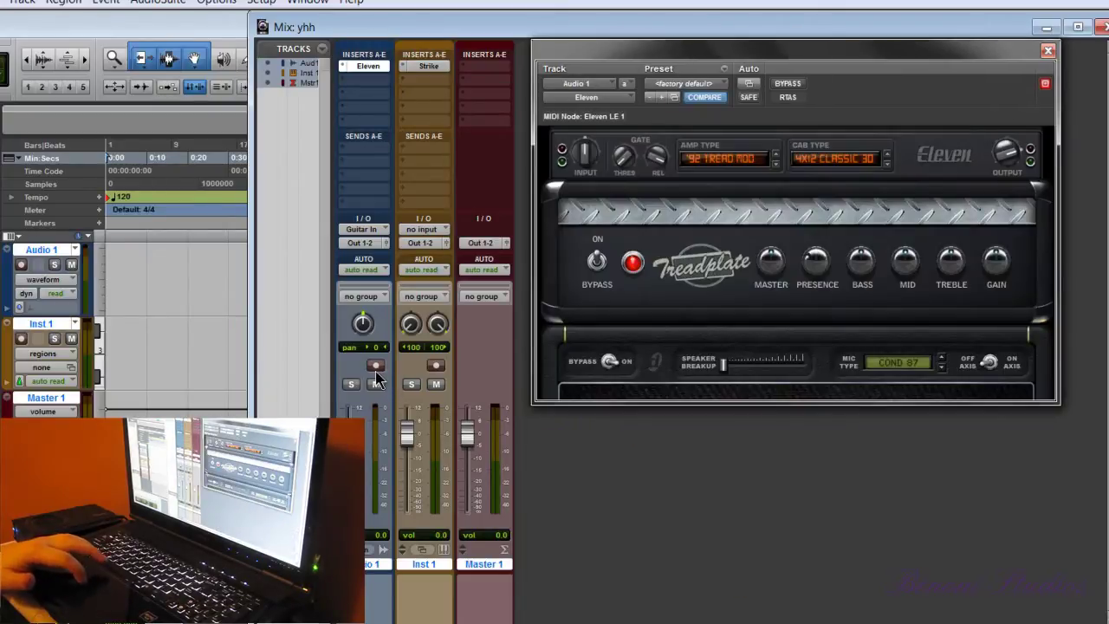
Record-enable the Audio 1 track.
click(375, 367)
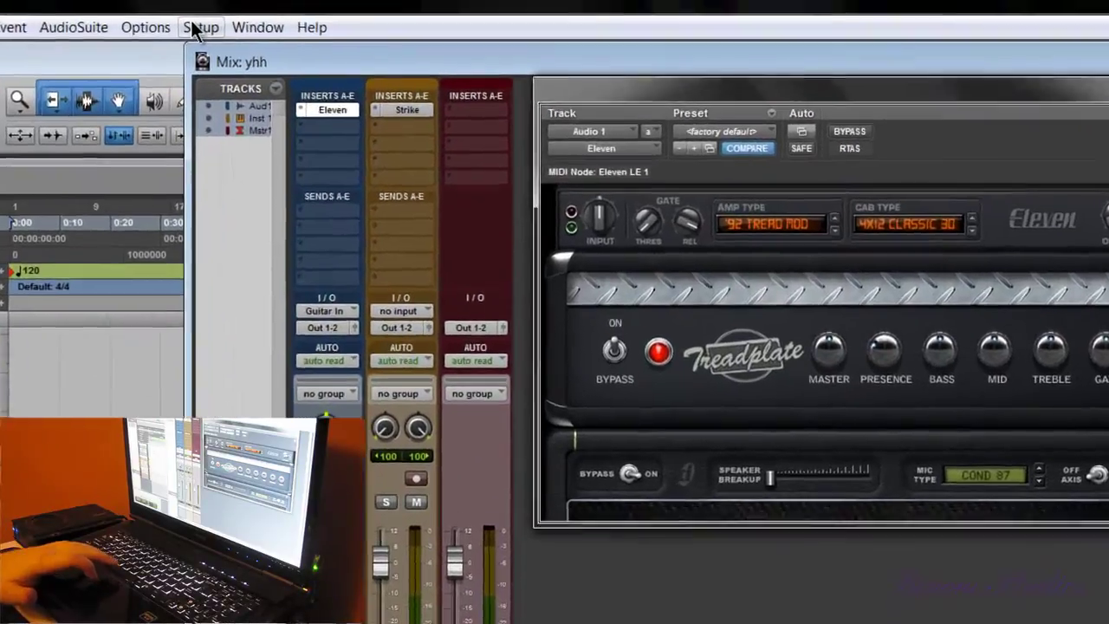
Set the Behringer interface to 48 kHz with High application priority.
click(262, 2)
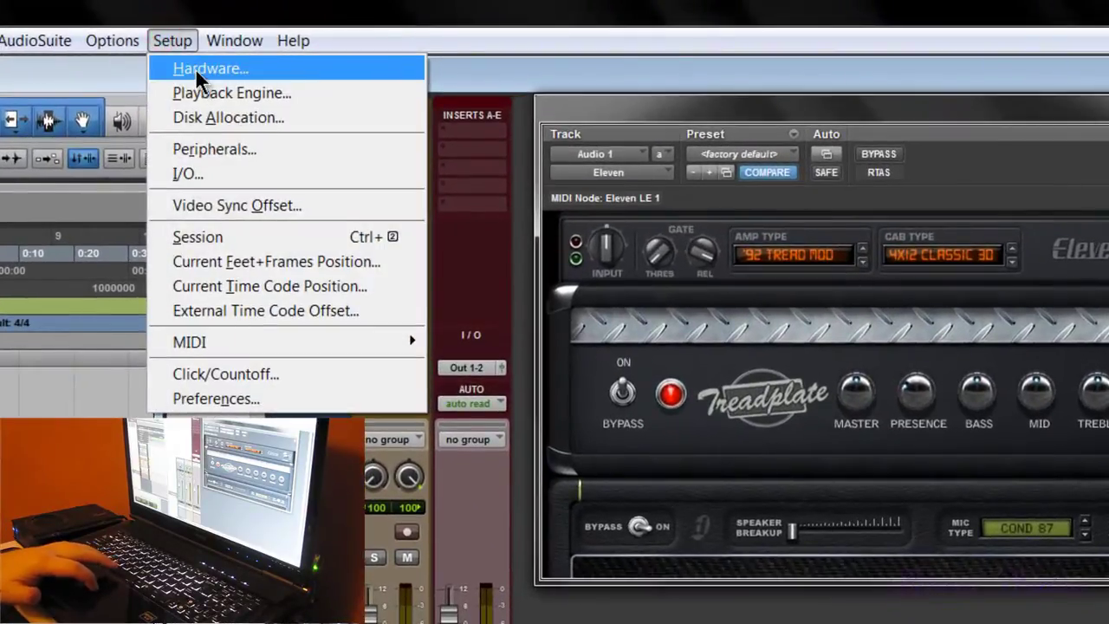
click(197, 73)
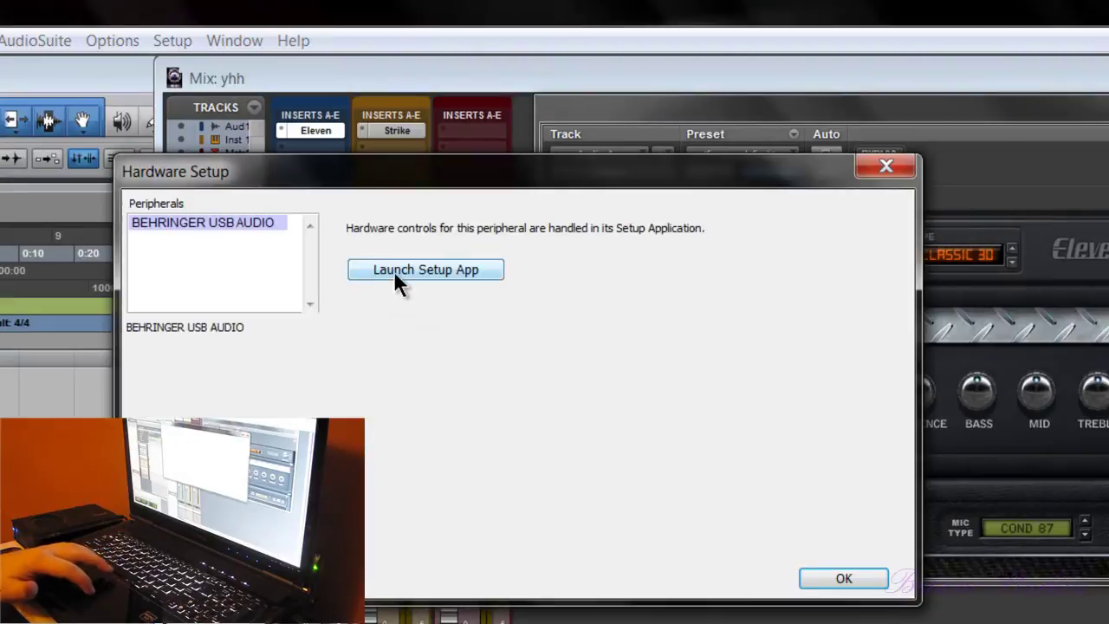
click(394, 271)
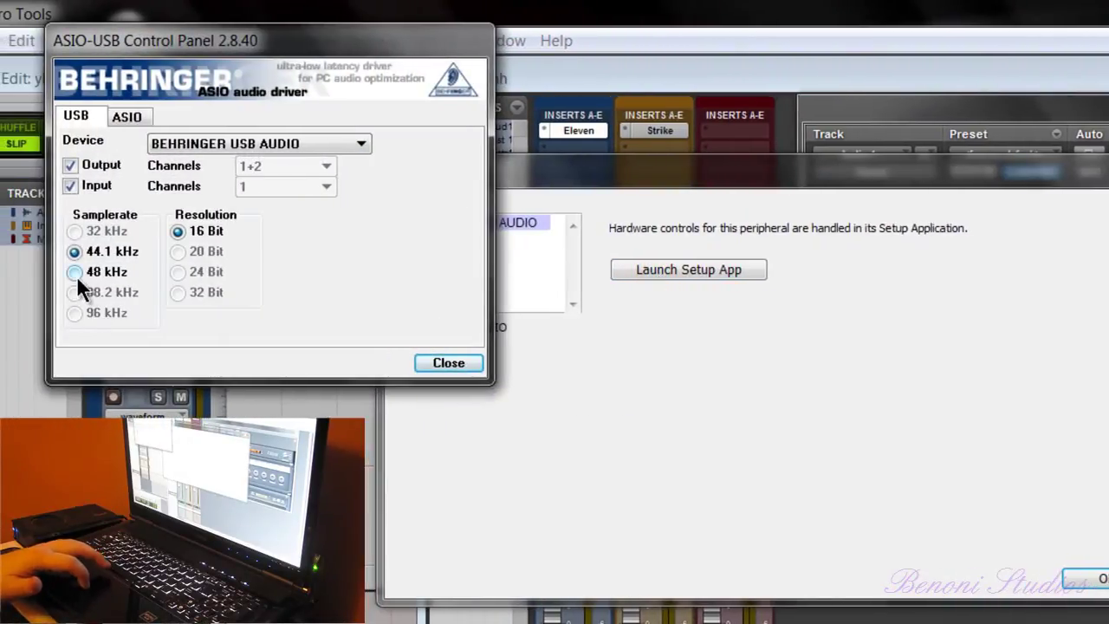
click(75, 272)
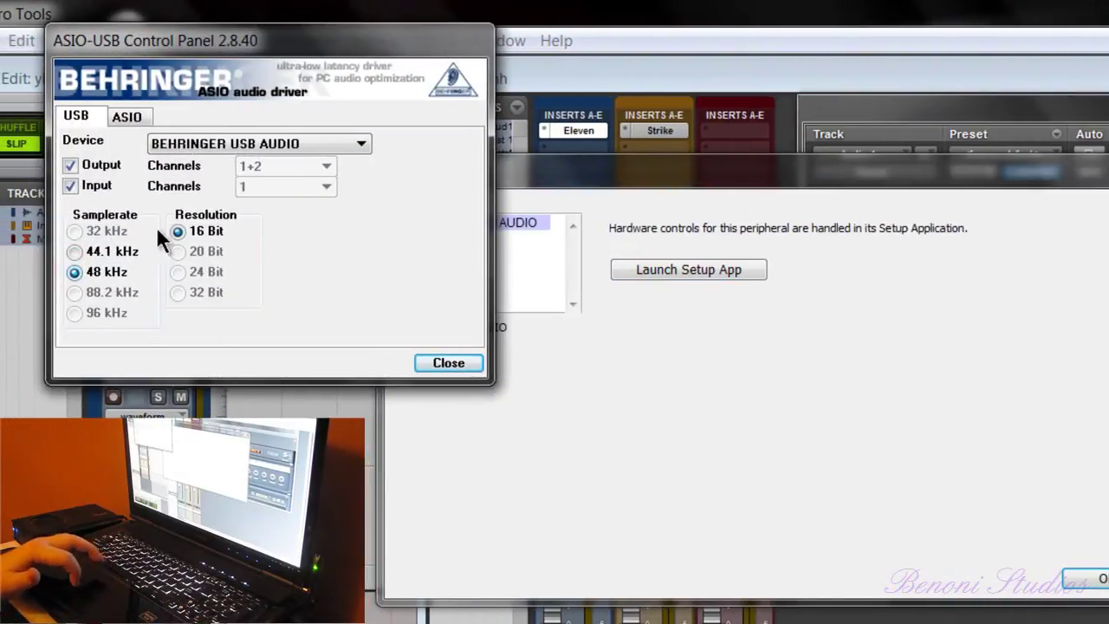
click(127, 117)
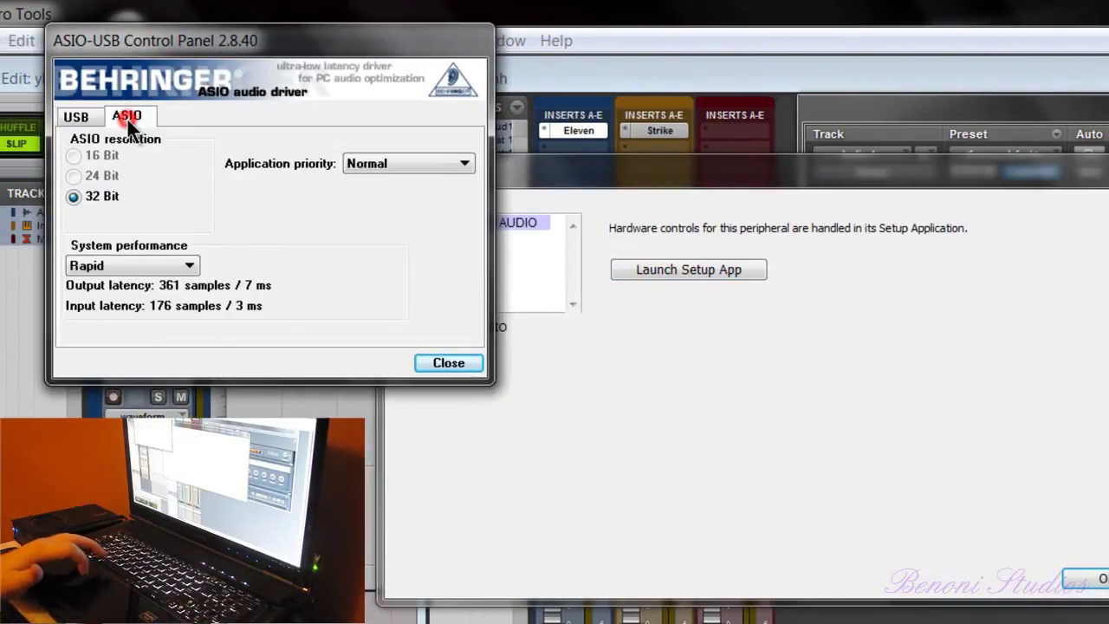
click(426, 163)
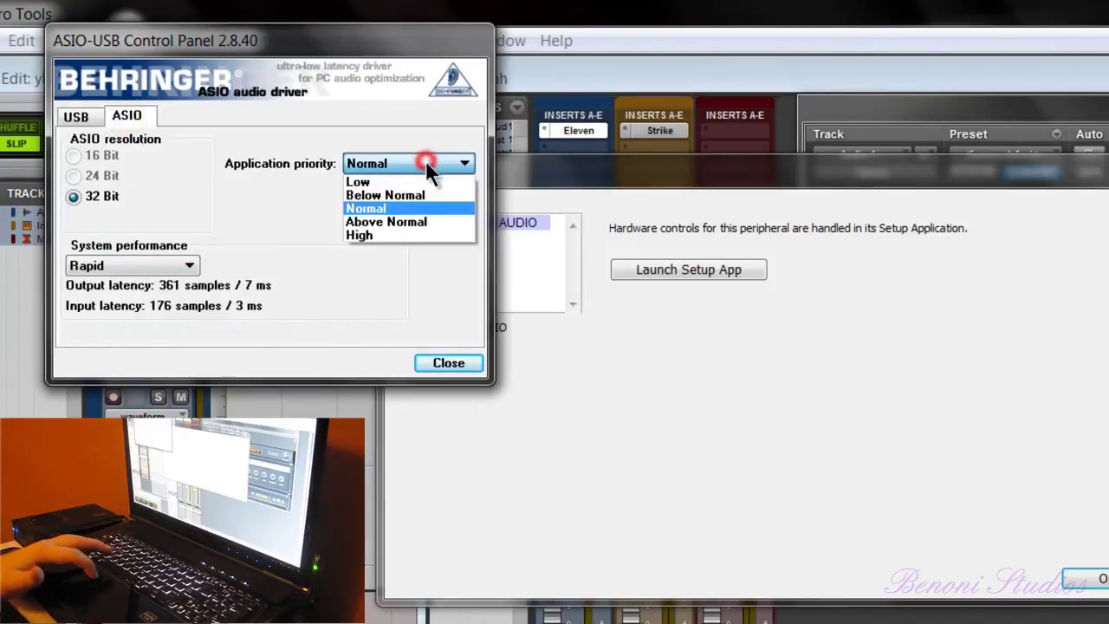
click(415, 229)
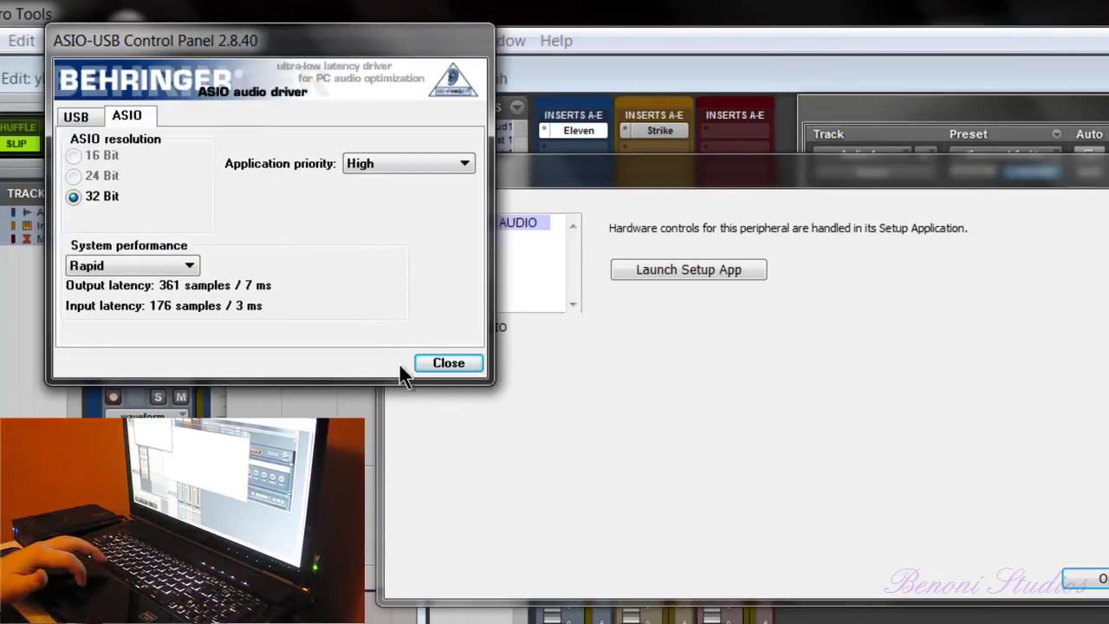
click(448, 363)
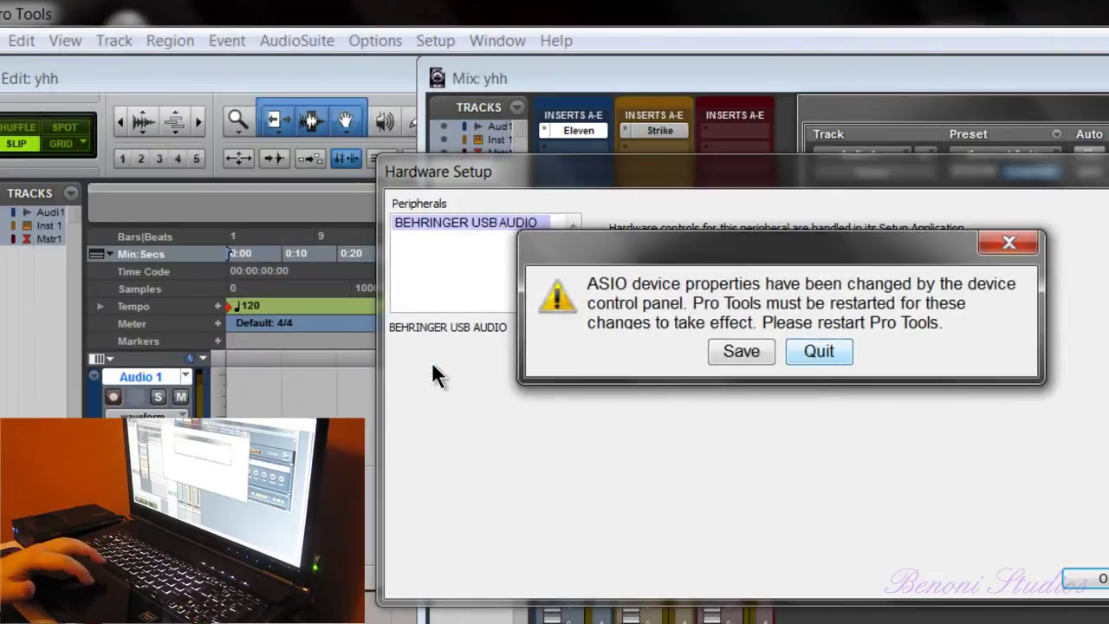
Quit Pro Tools so the new driver settings take effect.
click(817, 349)
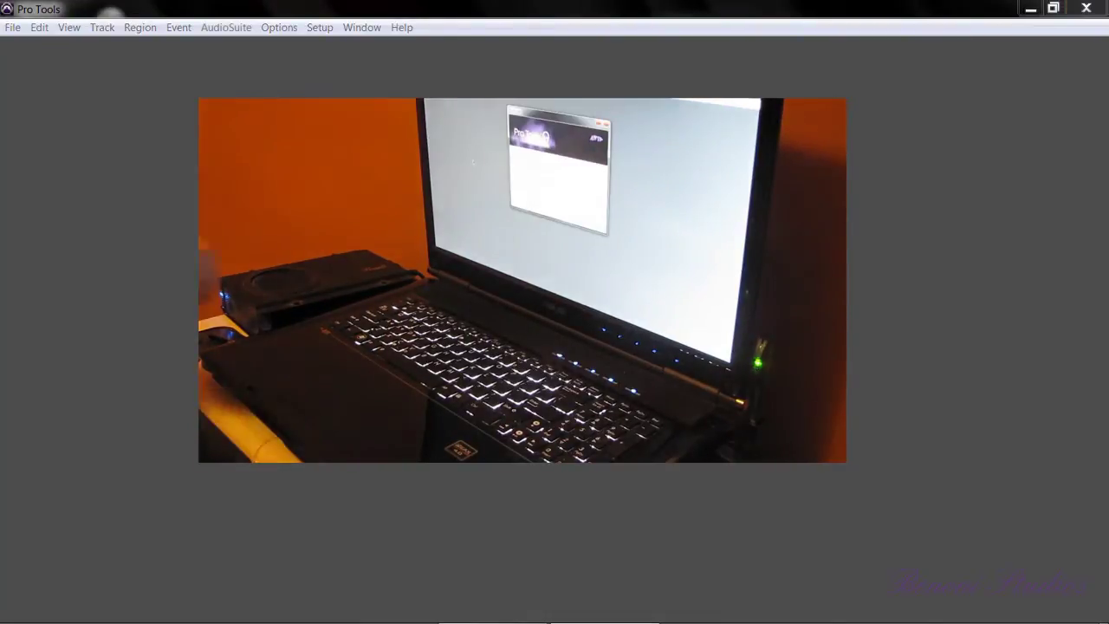
Dismiss Quick Start, check the ASIO driver settings, and close Hardware Setup.
key(Escape)
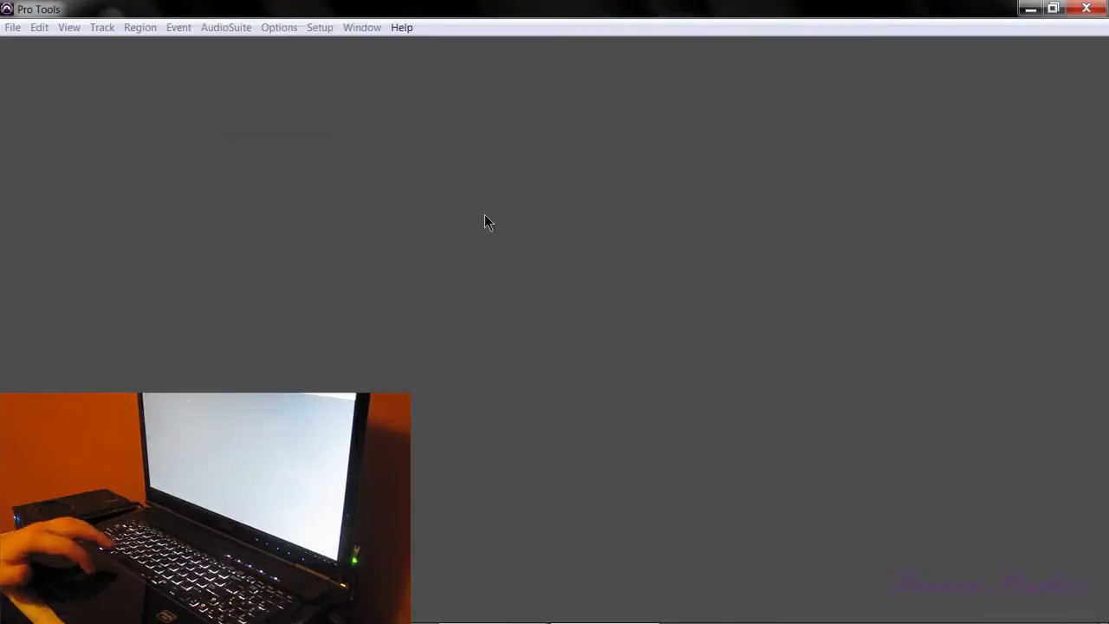
click(308, 29)
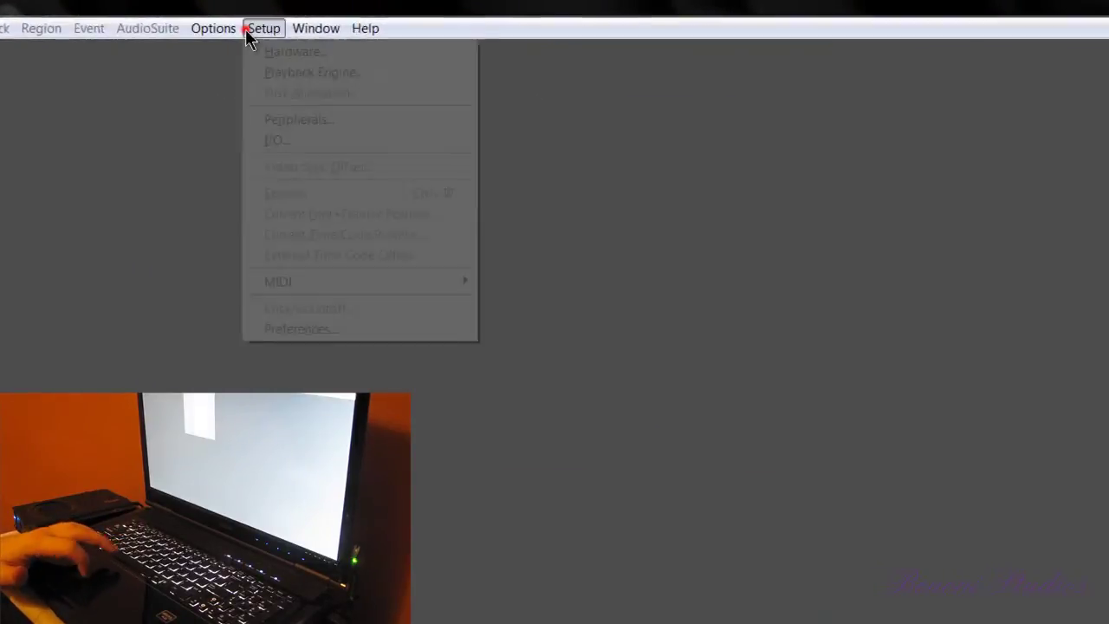
click(318, 43)
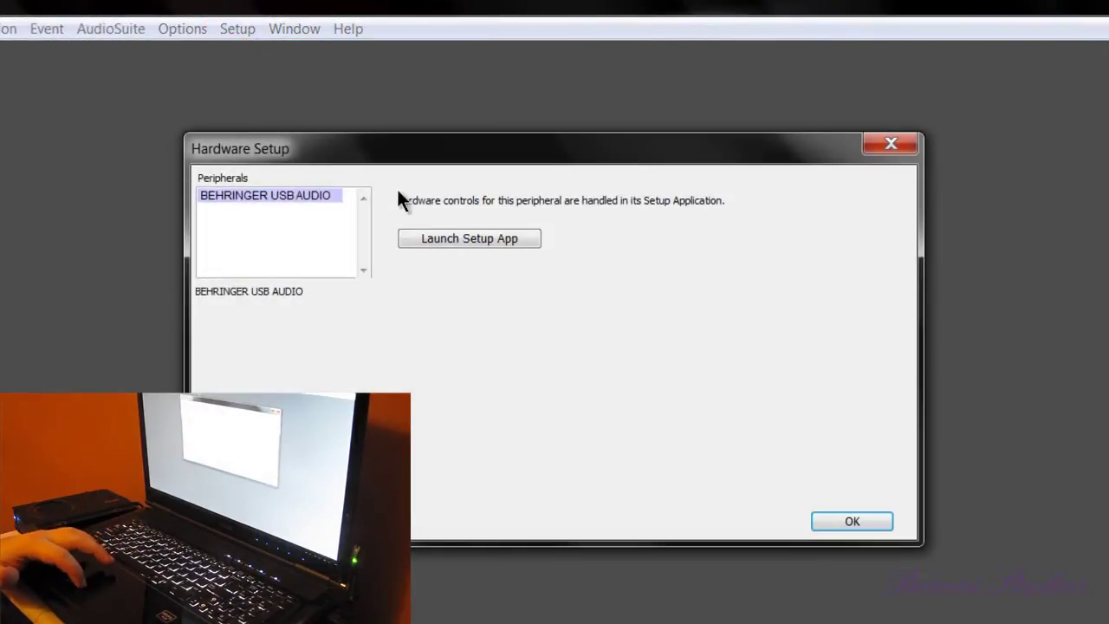
click(433, 241)
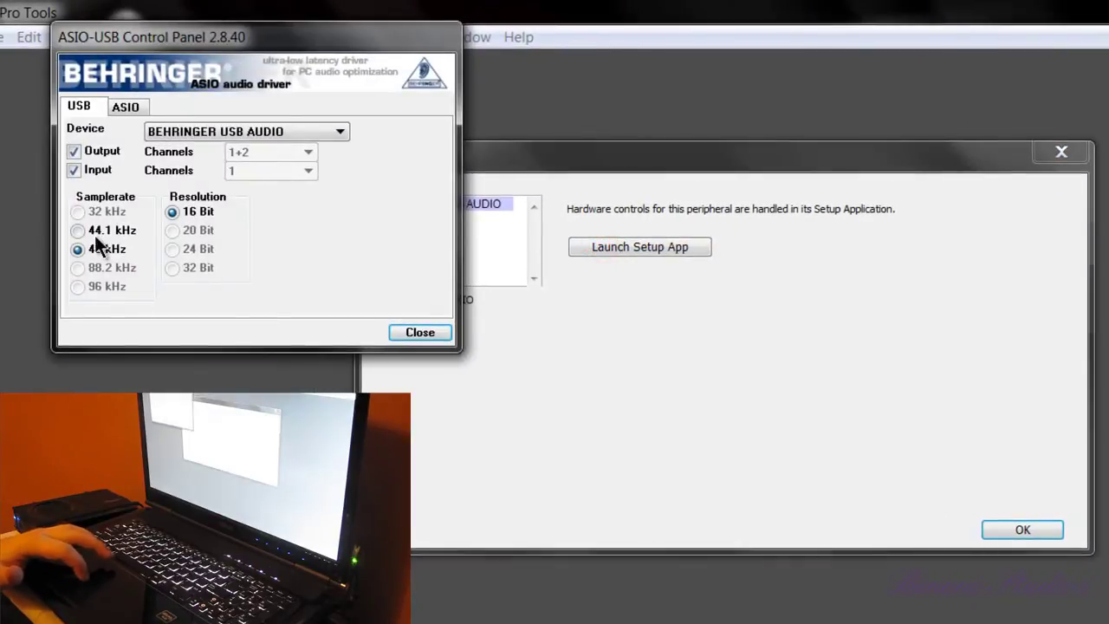
click(125, 106)
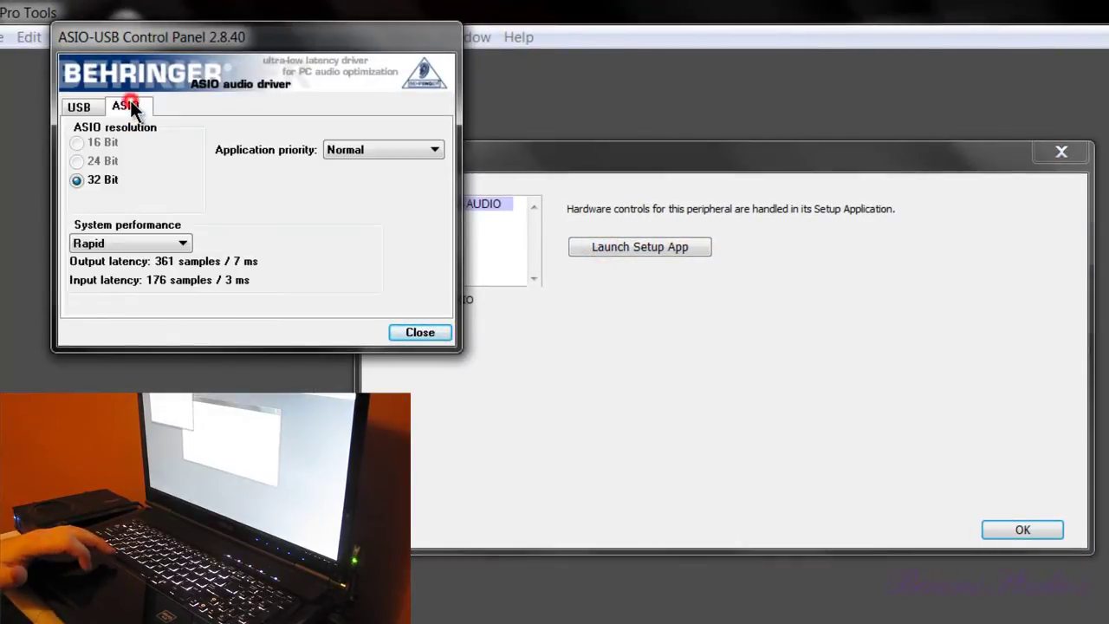
click(409, 337)
key(Return)
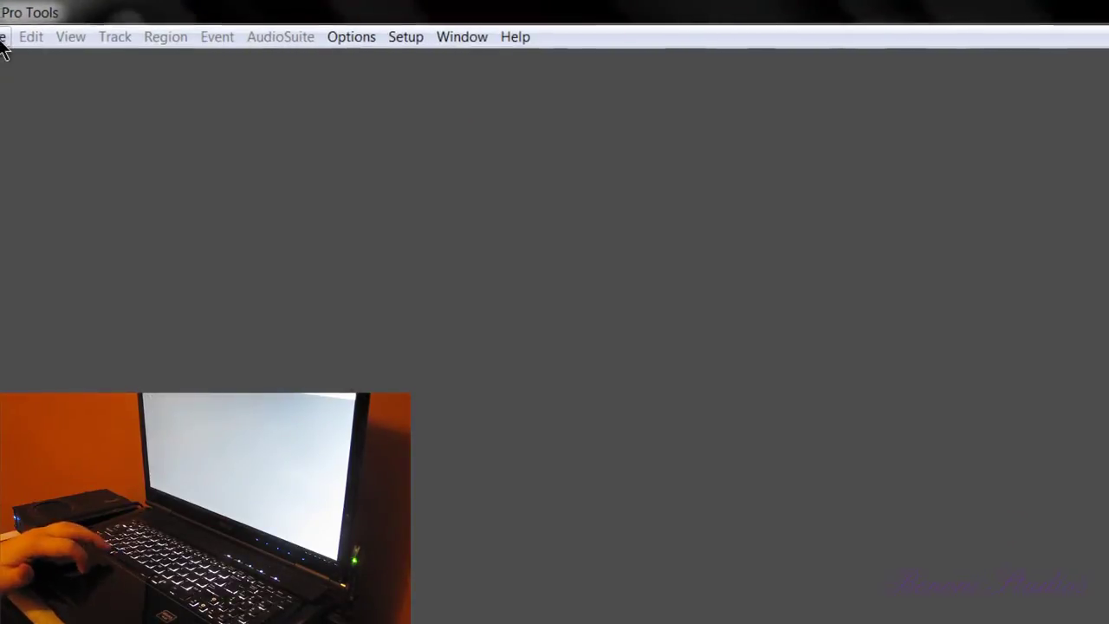
Create a new blank session at 48 kHz sample rate.
click(1, 36)
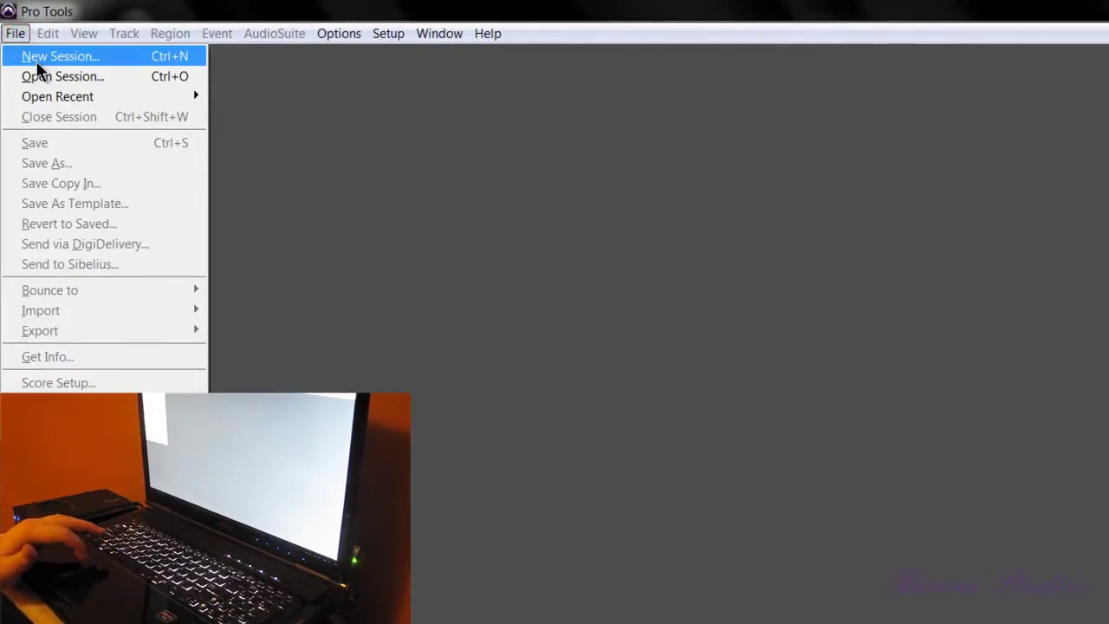
click(36, 60)
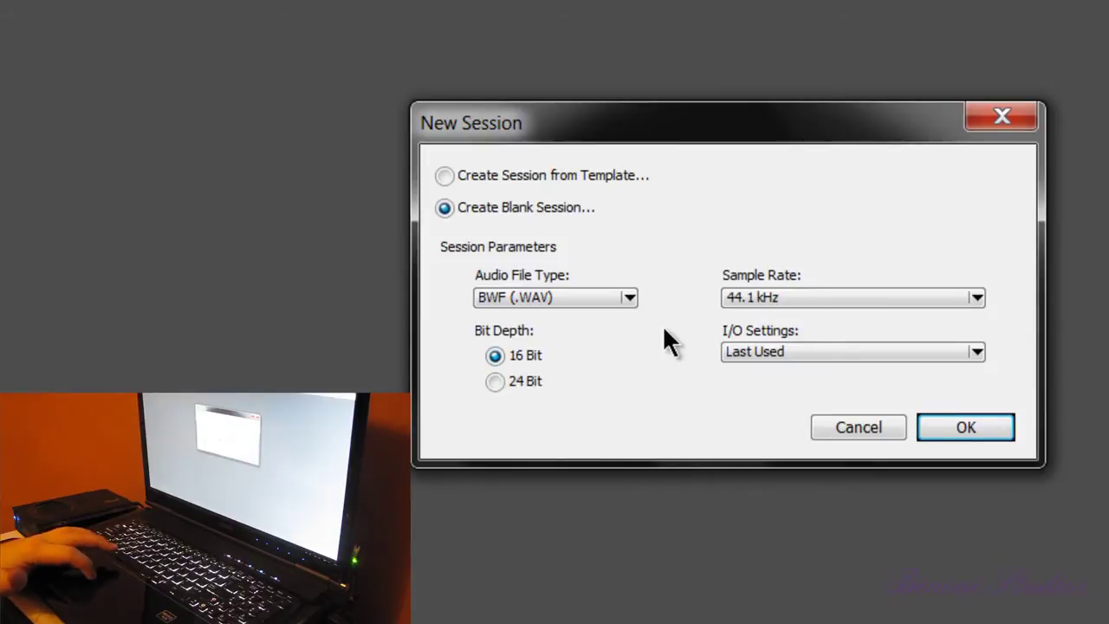
click(750, 297)
click(761, 334)
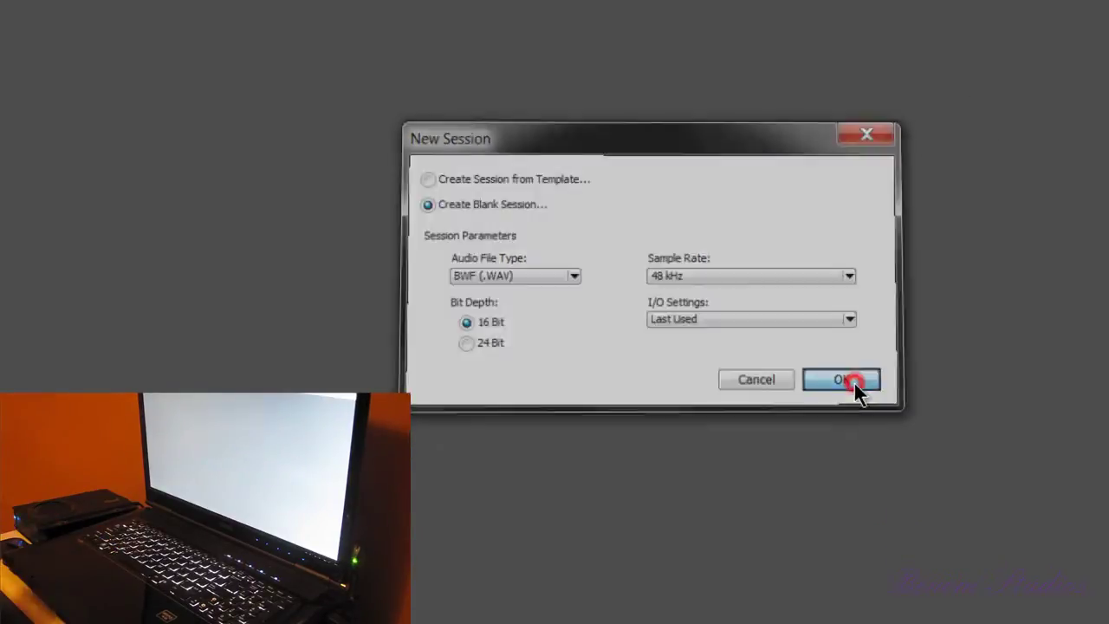
click(966, 427)
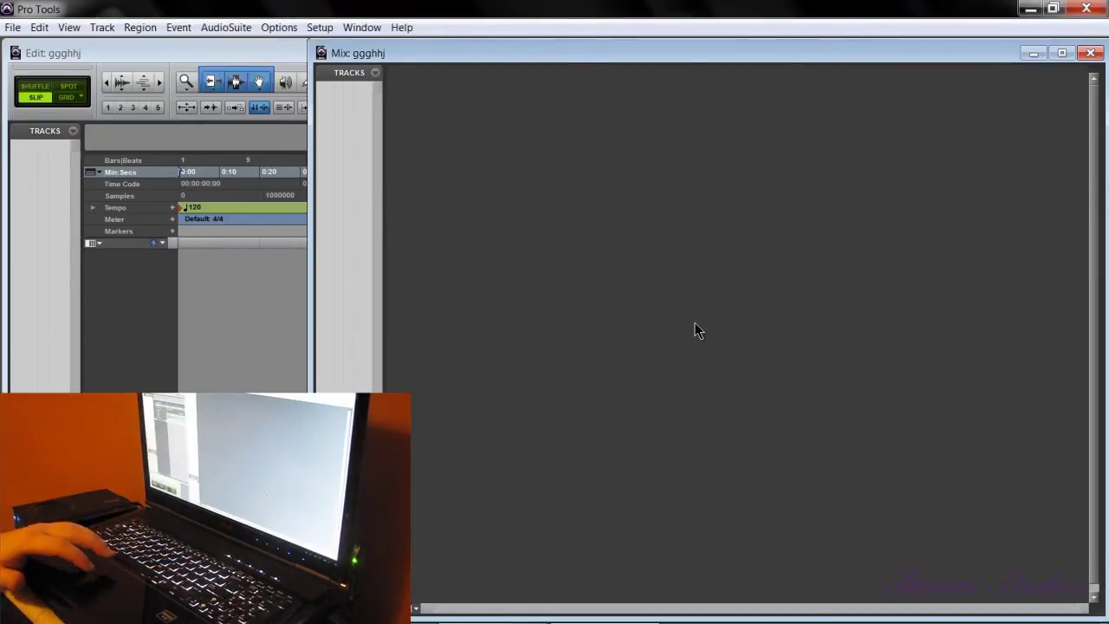
Create a mono Audio track, a stereo Instrument track and a stereo Master Fader.
key(ctrl+shift+n)
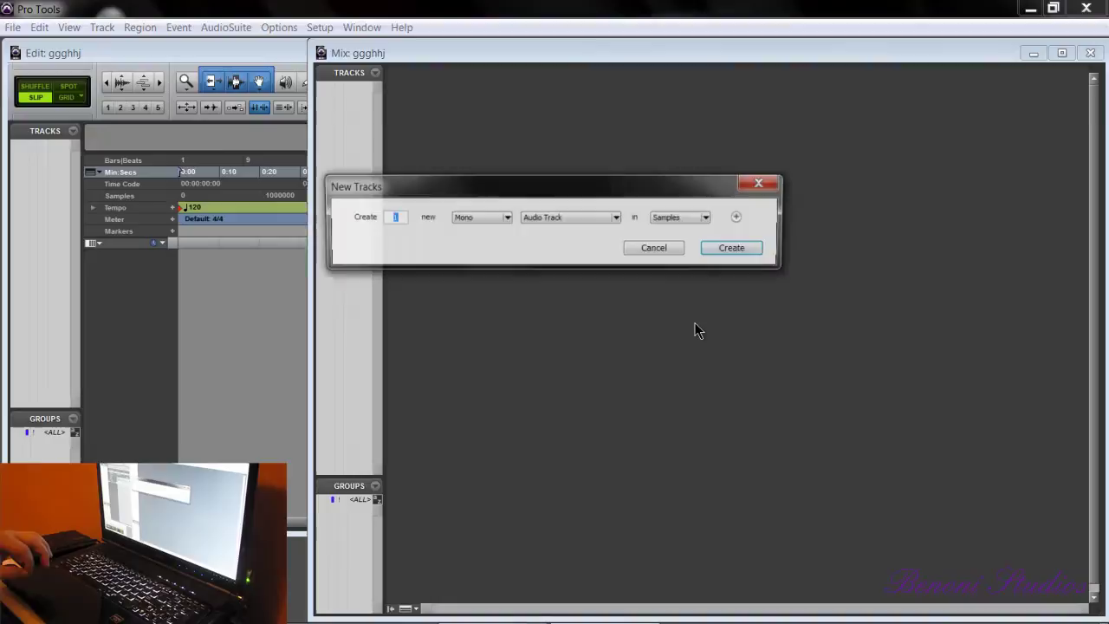
click(739, 217)
key(ctrl+shift+Down)
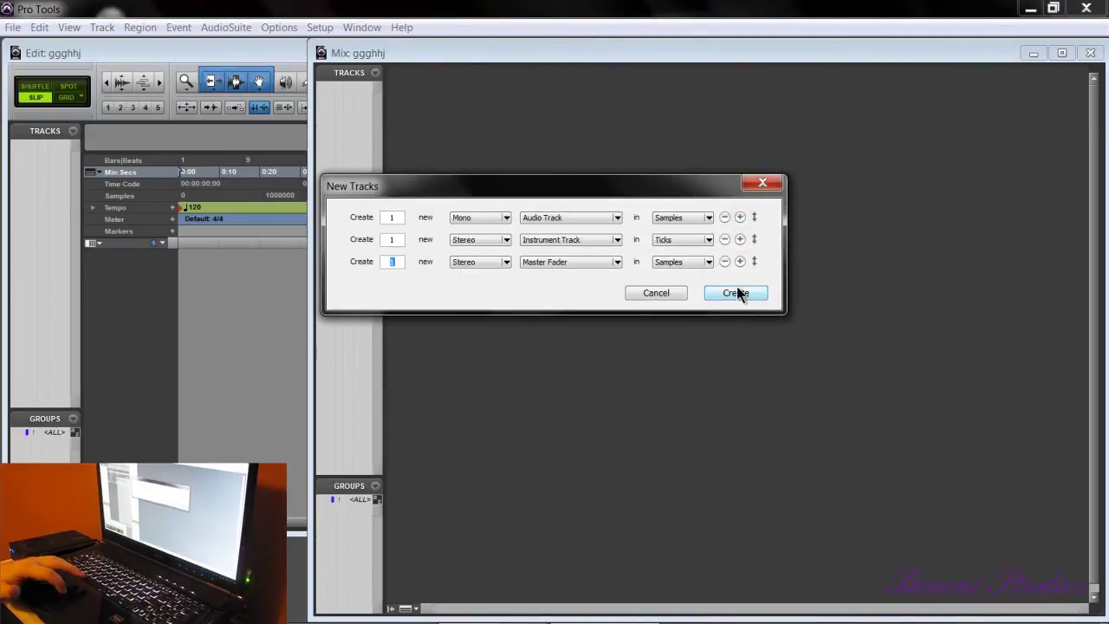
click(736, 289)
Insert the Eleven amp (mono) on Audio 1 and Strike drums (stereo) on Inst 1.
click(392, 94)
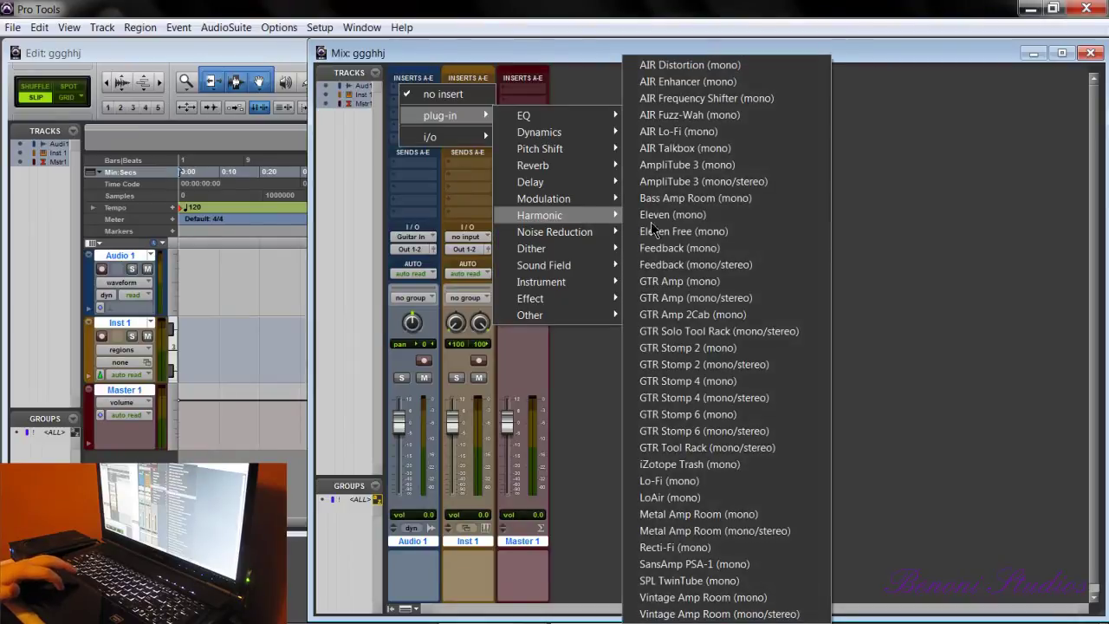
click(688, 223)
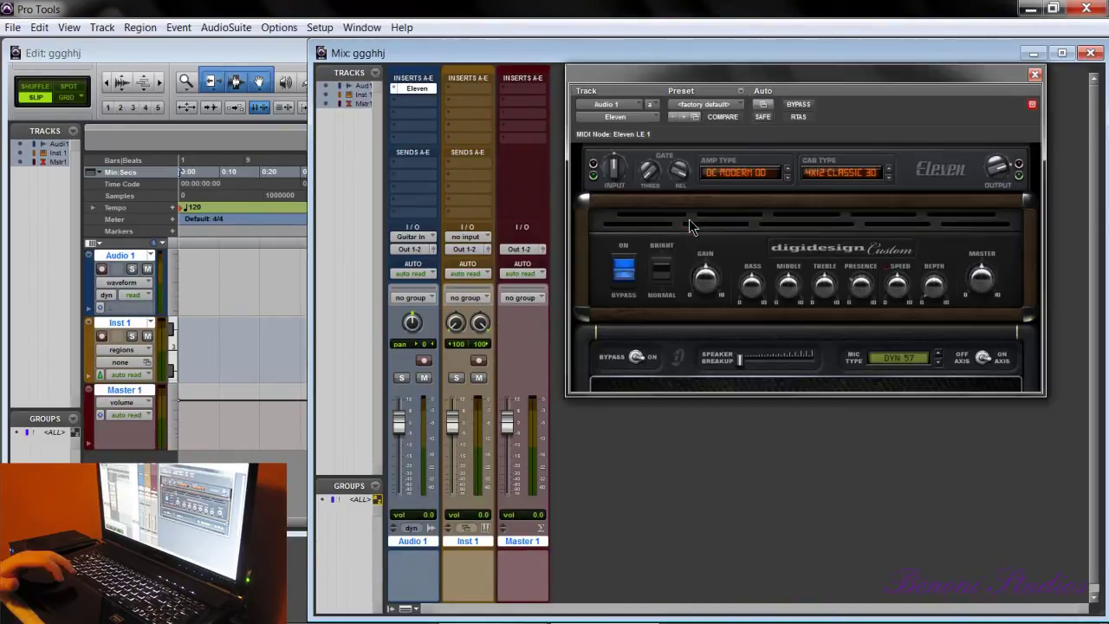
click(473, 91)
mouse_move(555, 116)
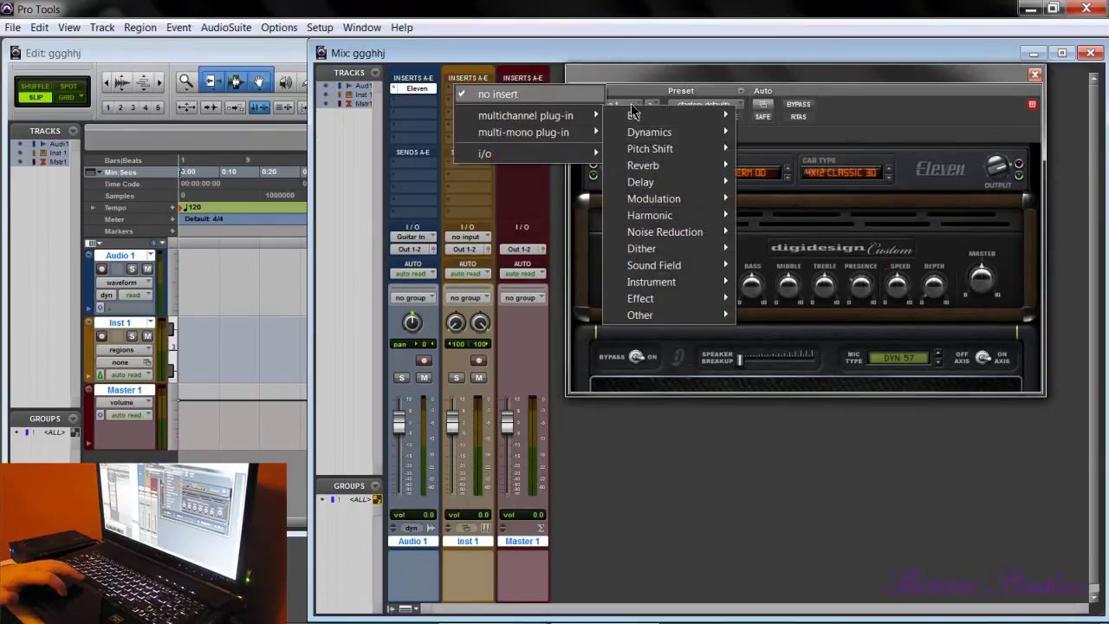
mouse_move(659, 282)
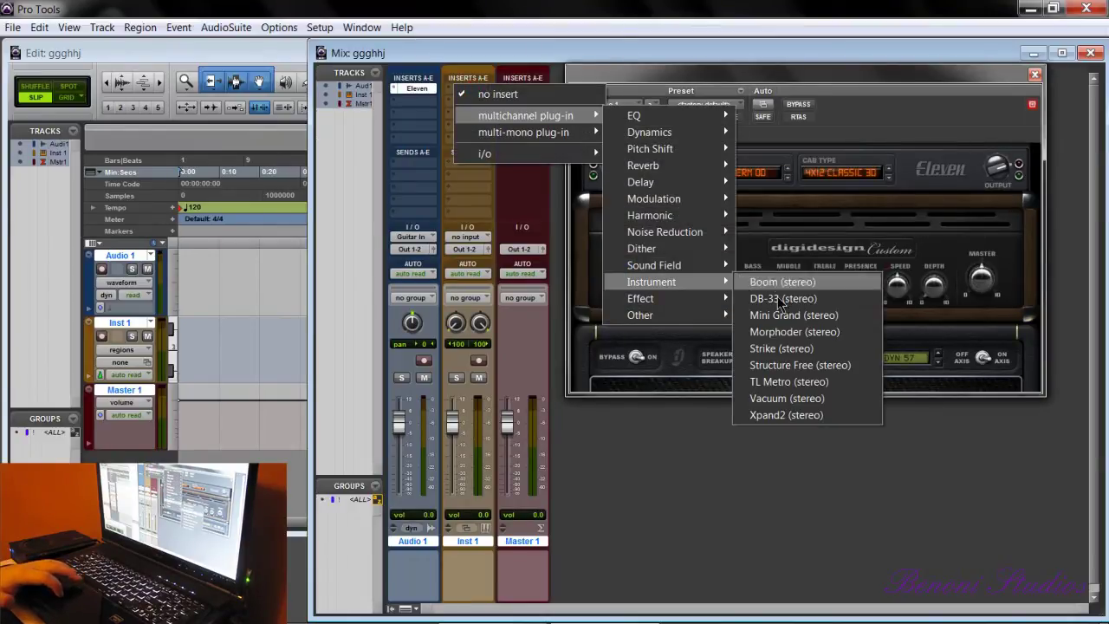
click(783, 348)
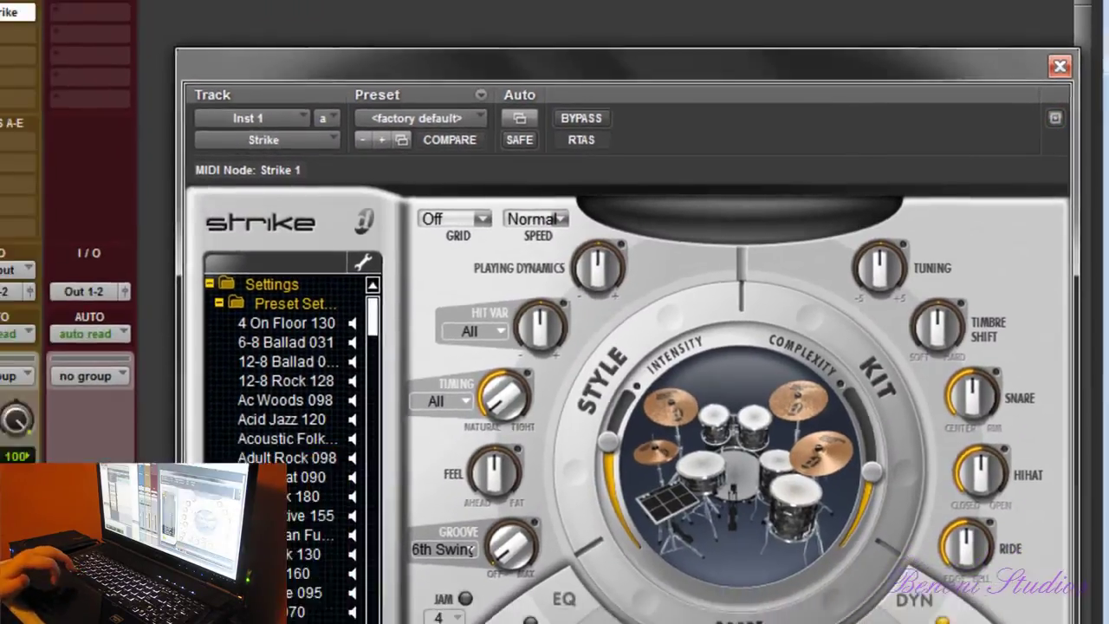
Set Eleven to the '92 Treadplate Modern amp with an off-axis Condenser 87 mic, then arm Audio 1.
click(987, 21)
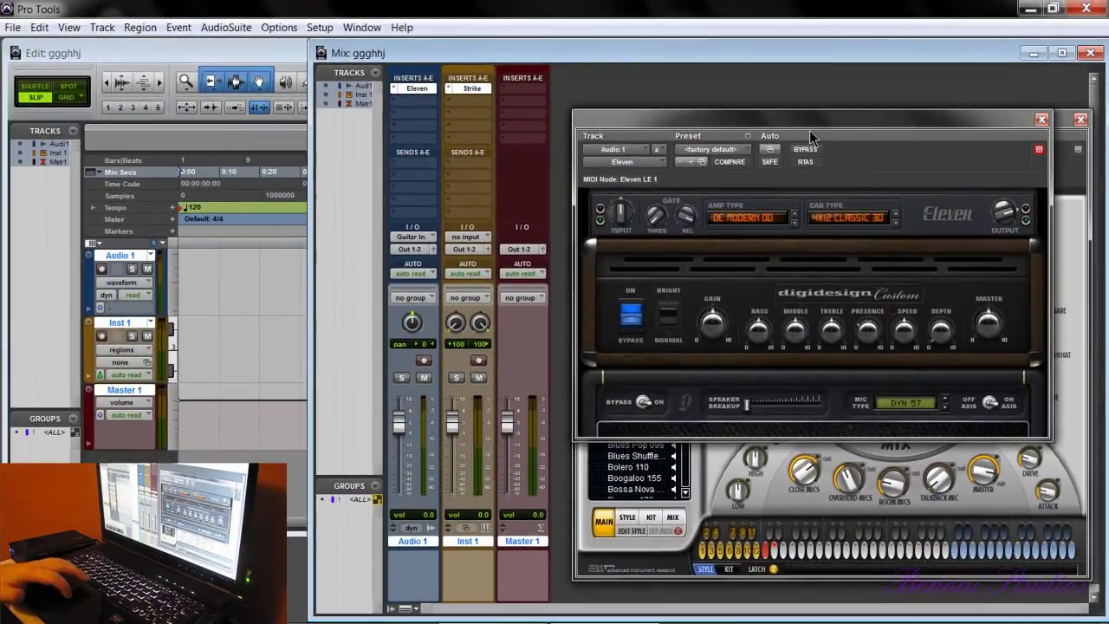
click(799, 168)
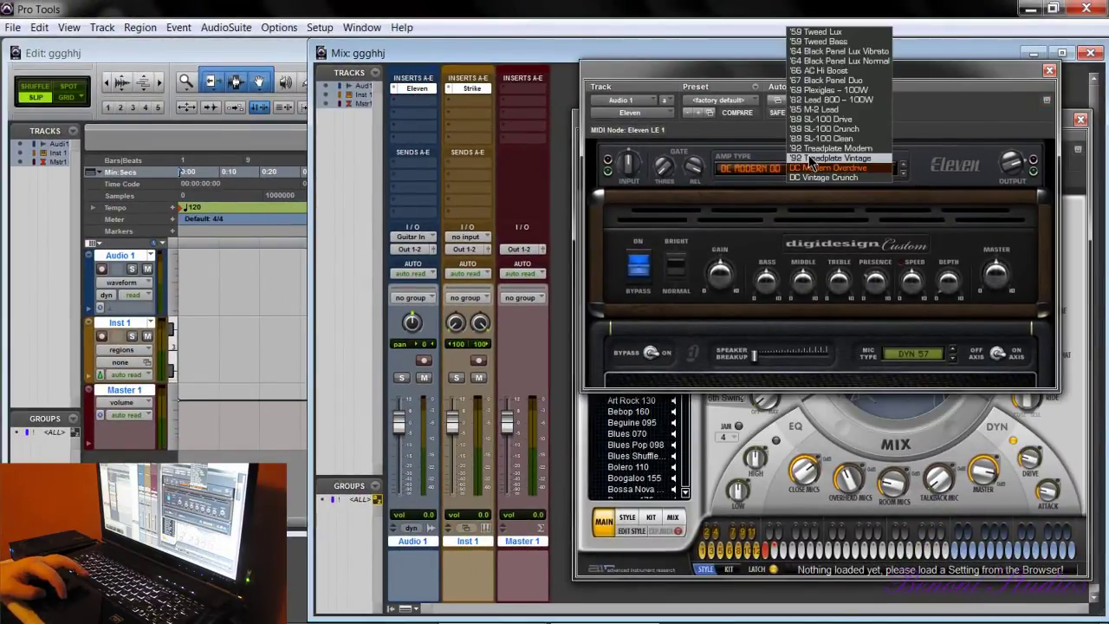
click(810, 153)
click(944, 353)
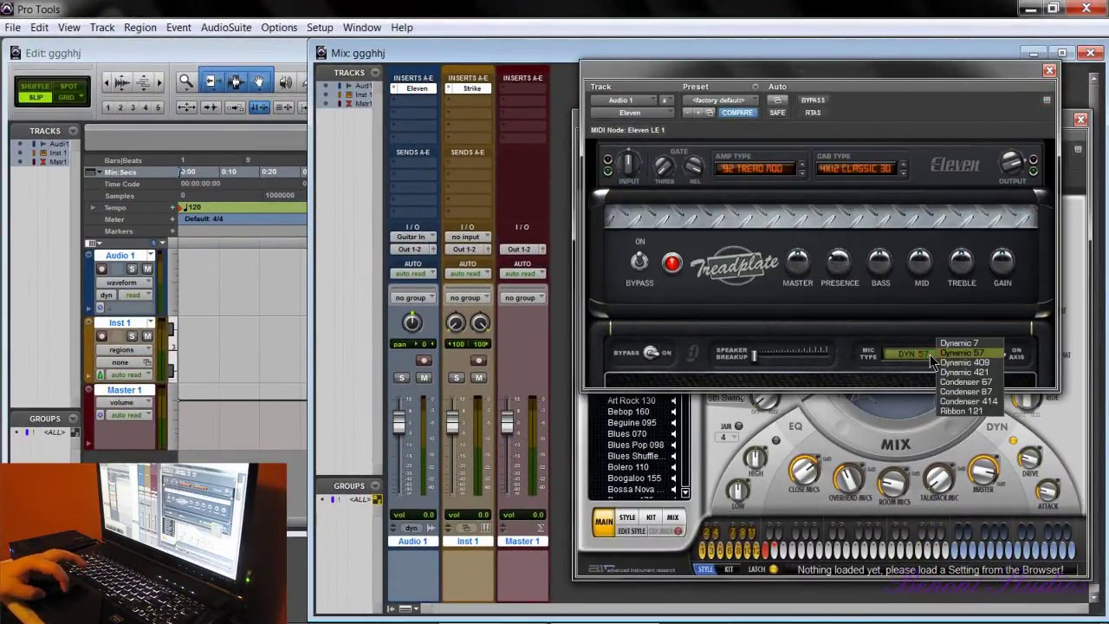
click(964, 391)
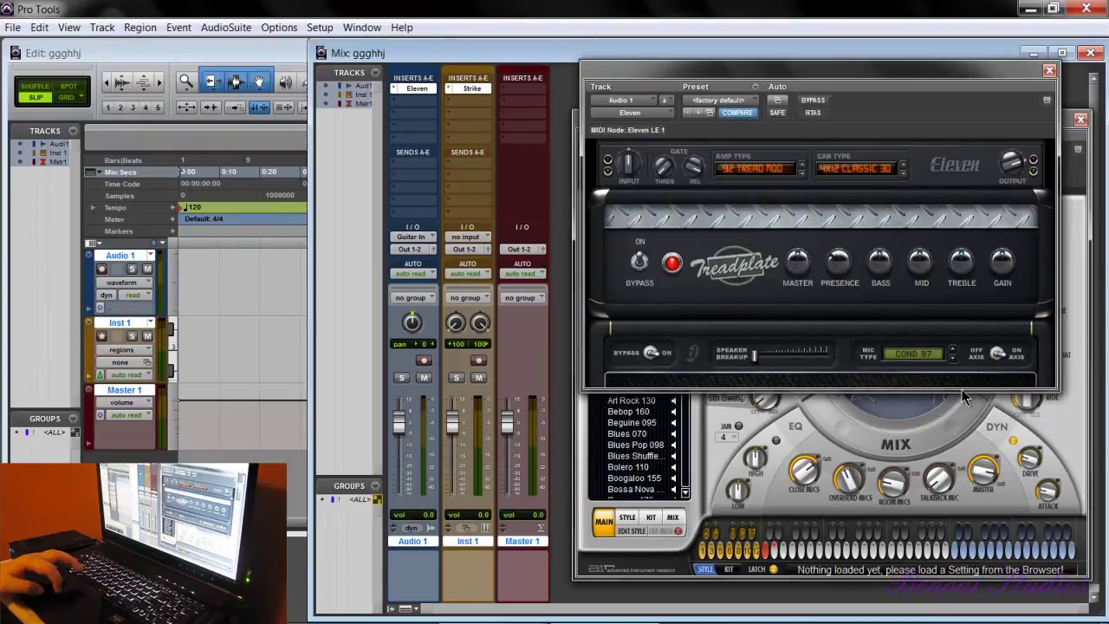
click(998, 355)
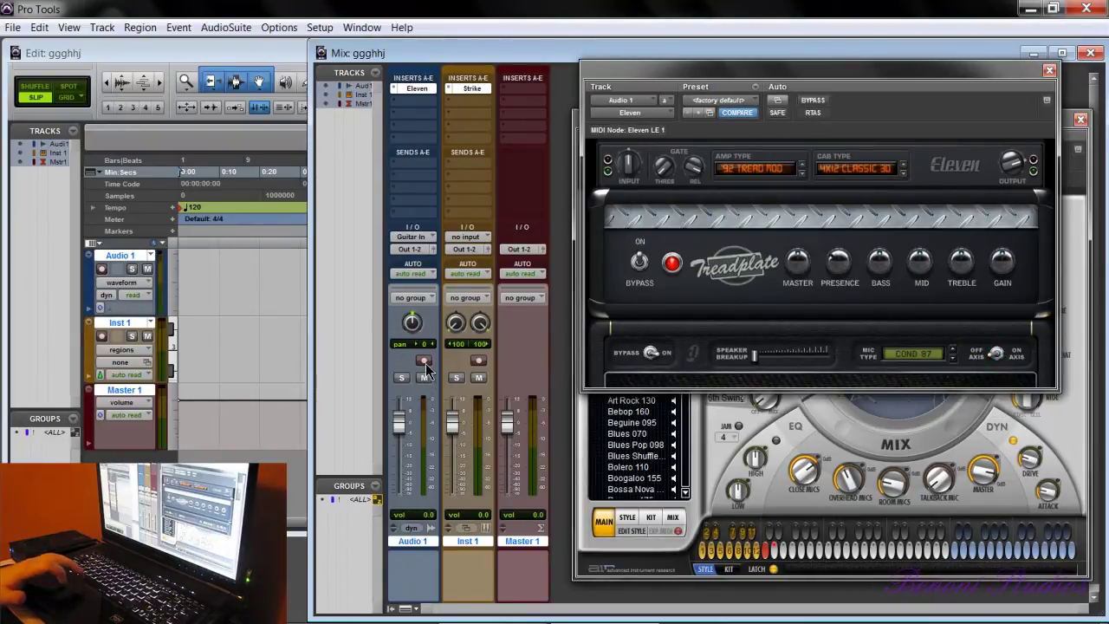
click(424, 362)
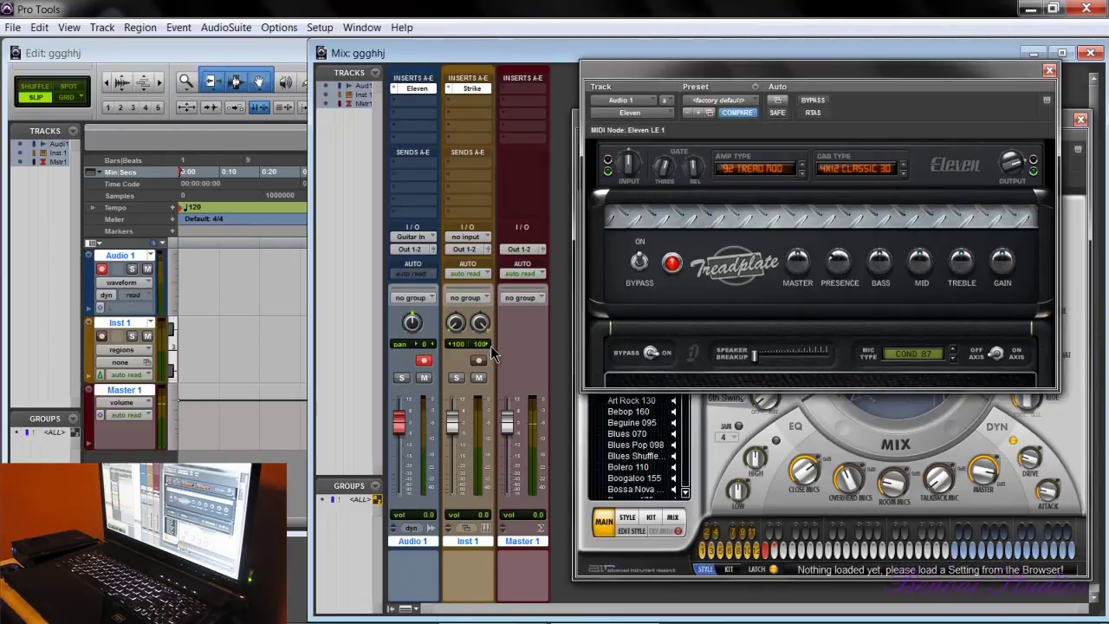
Load the Blues Pop 098 setting in Strike and play its drum pattern.
click(639, 446)
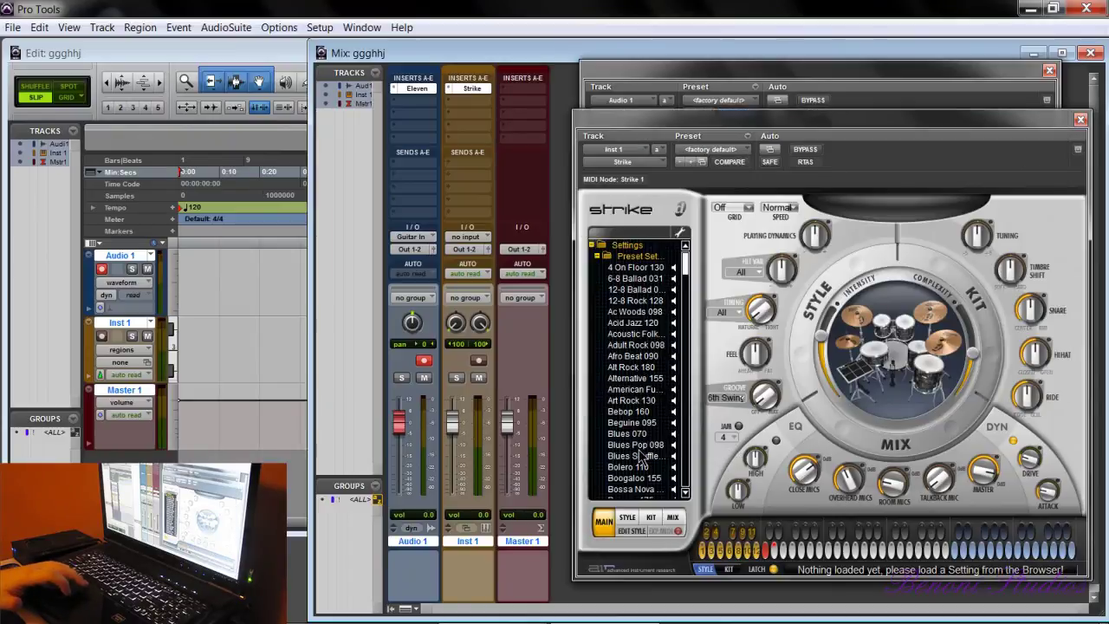
double_click(638, 446)
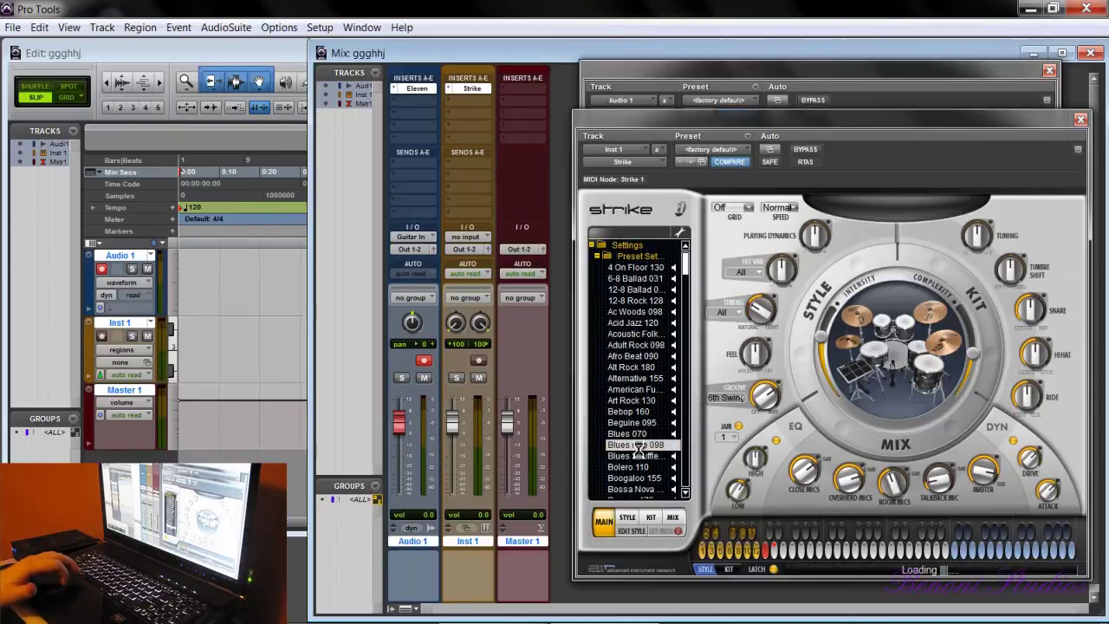
click(801, 551)
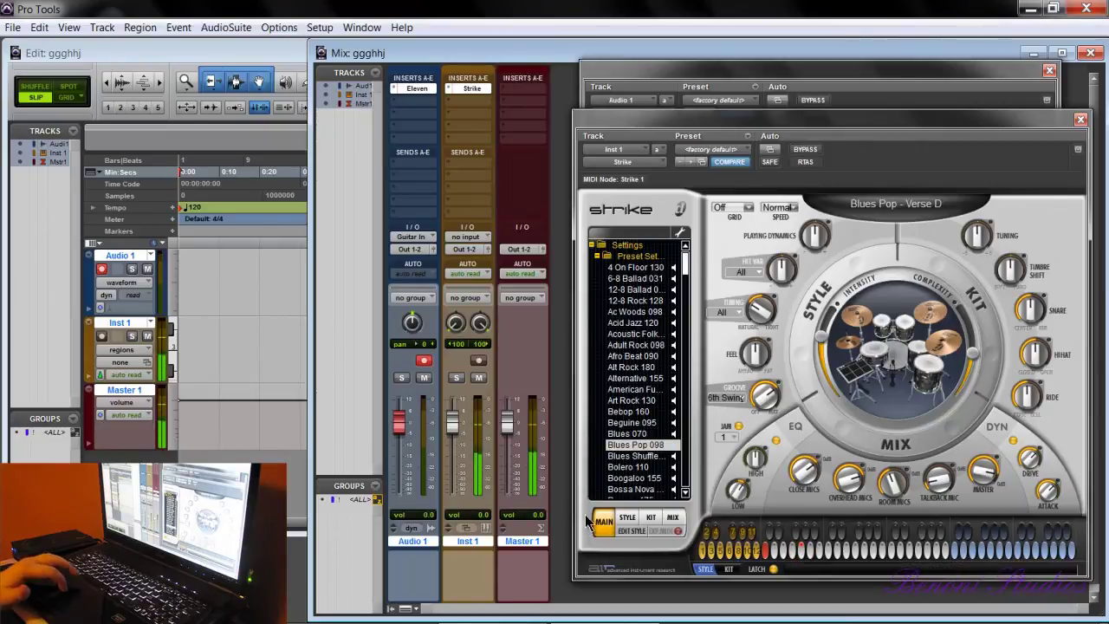
Set the Audio 1 fader to -3.1 dB and disarm Audio 1 from recording.
drag(396, 425, 389, 457)
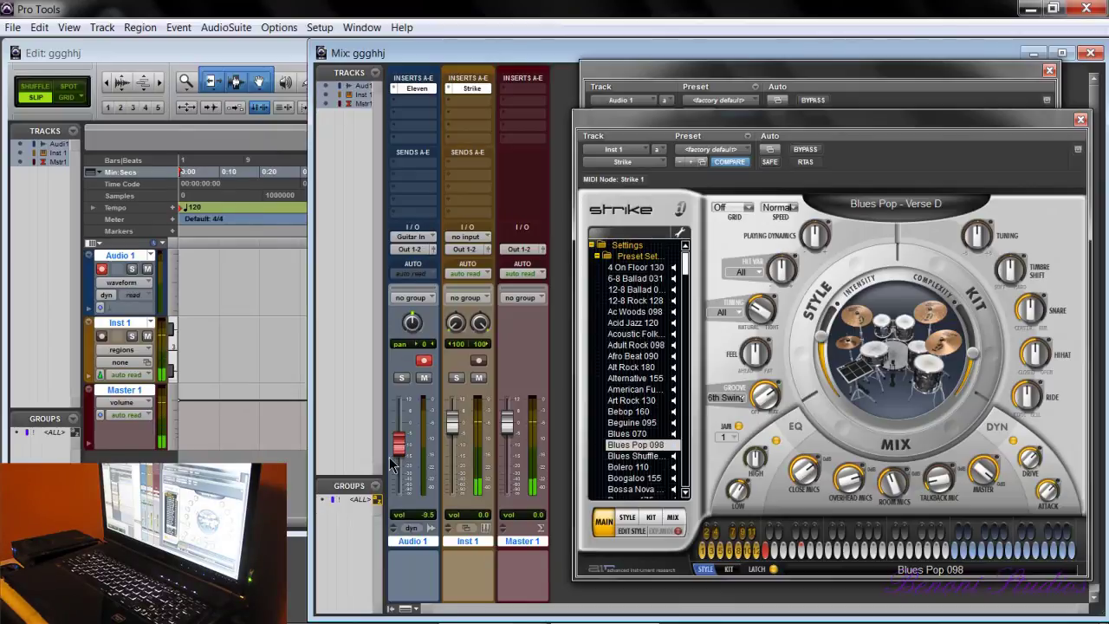
drag(389, 457, 399, 438)
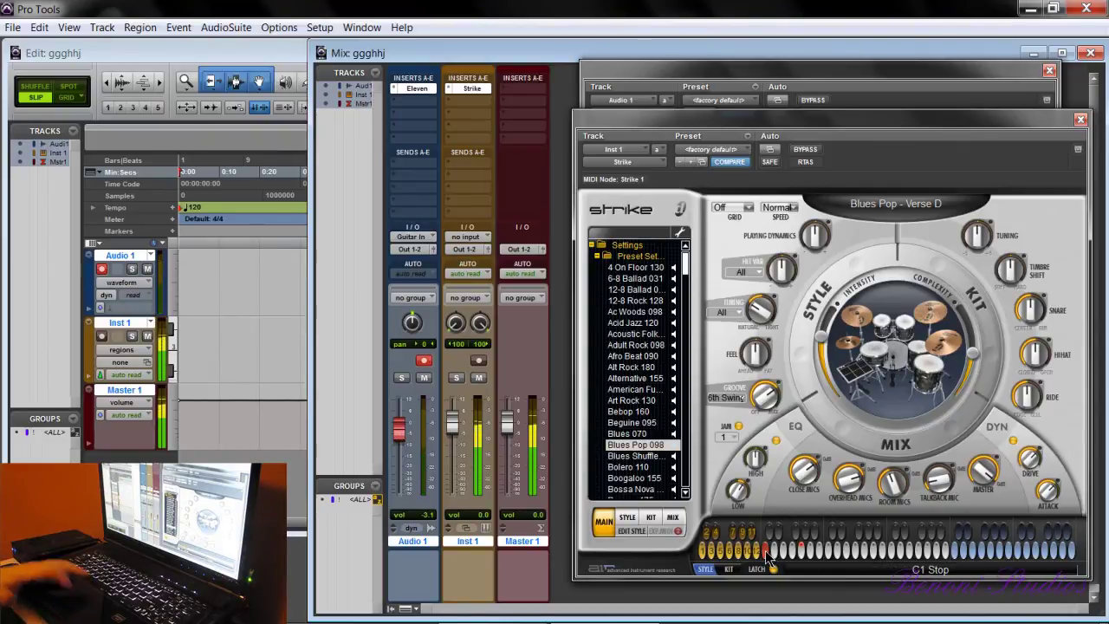
click(423, 360)
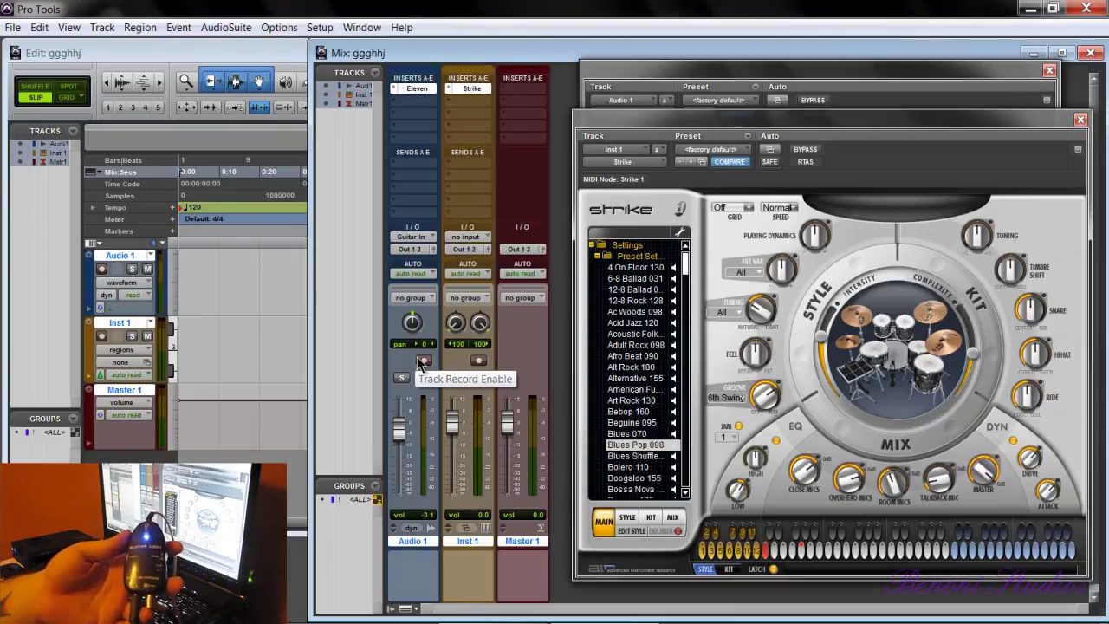
click(319, 29)
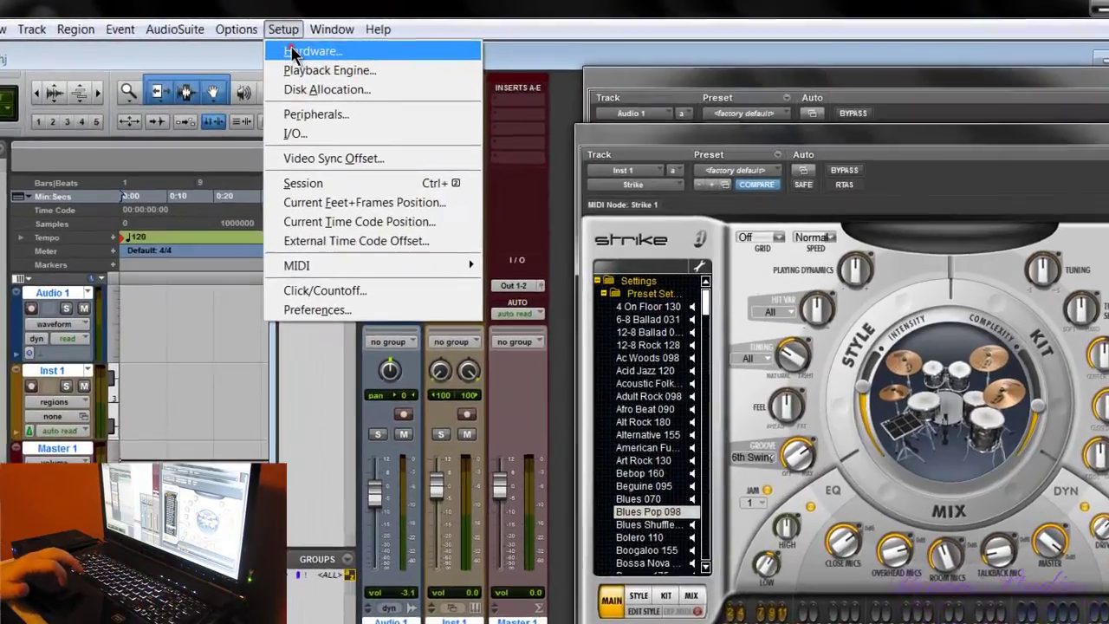
click(345, 46)
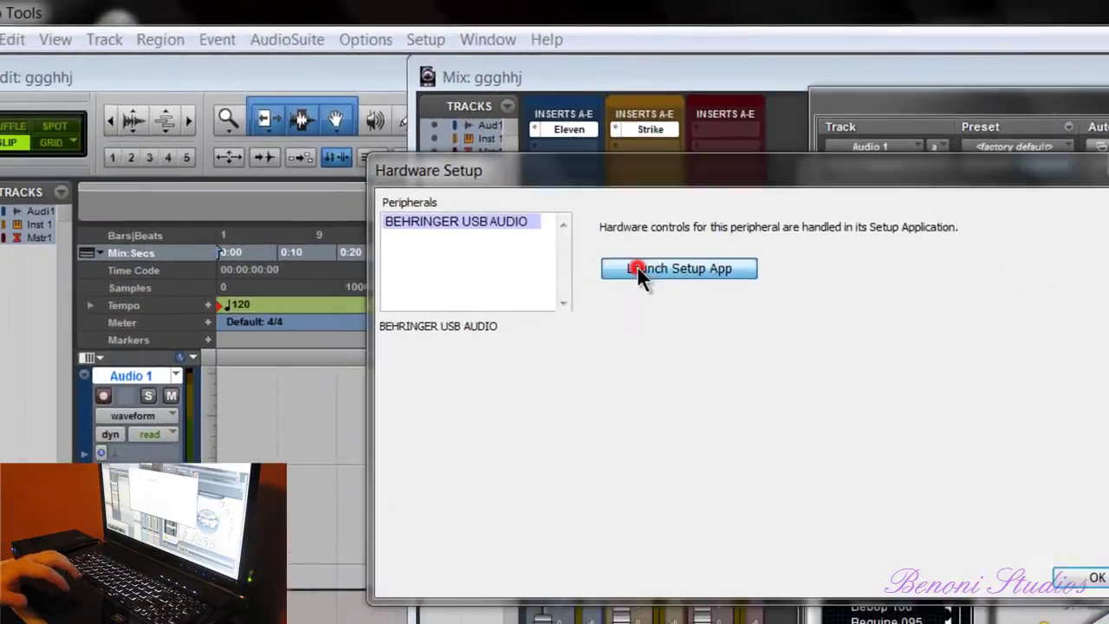
click(438, 230)
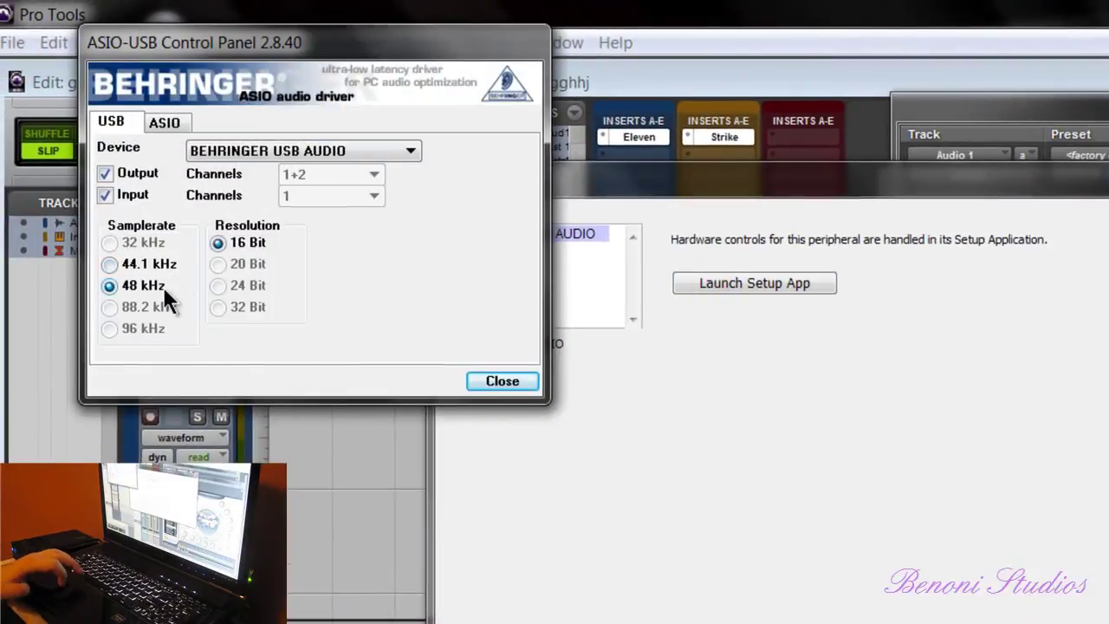
click(164, 122)
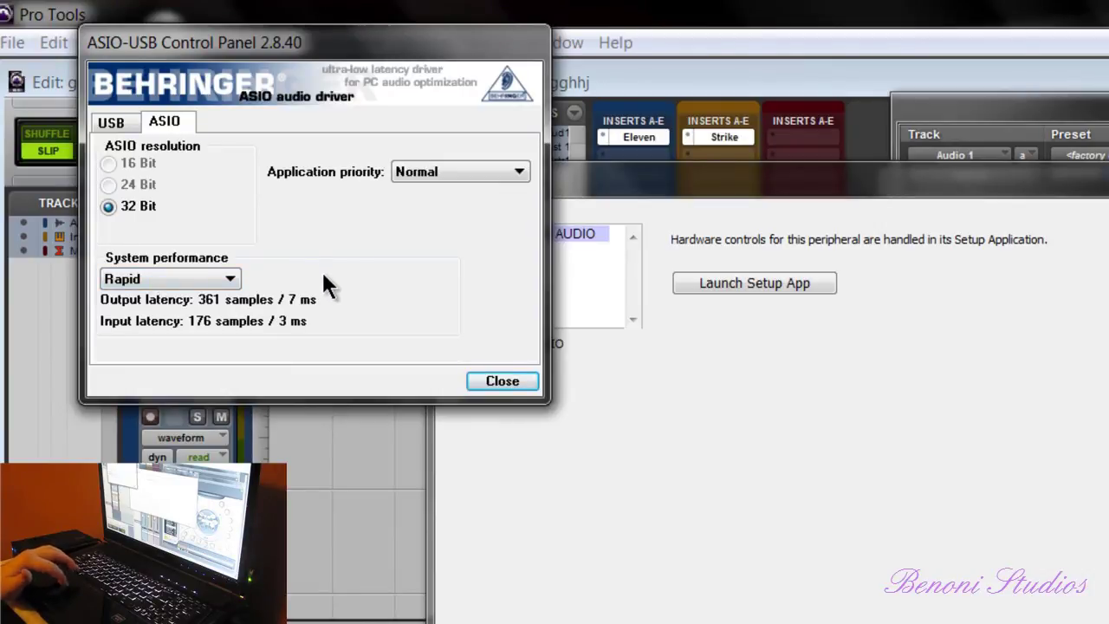
click(503, 381)
key(Return)
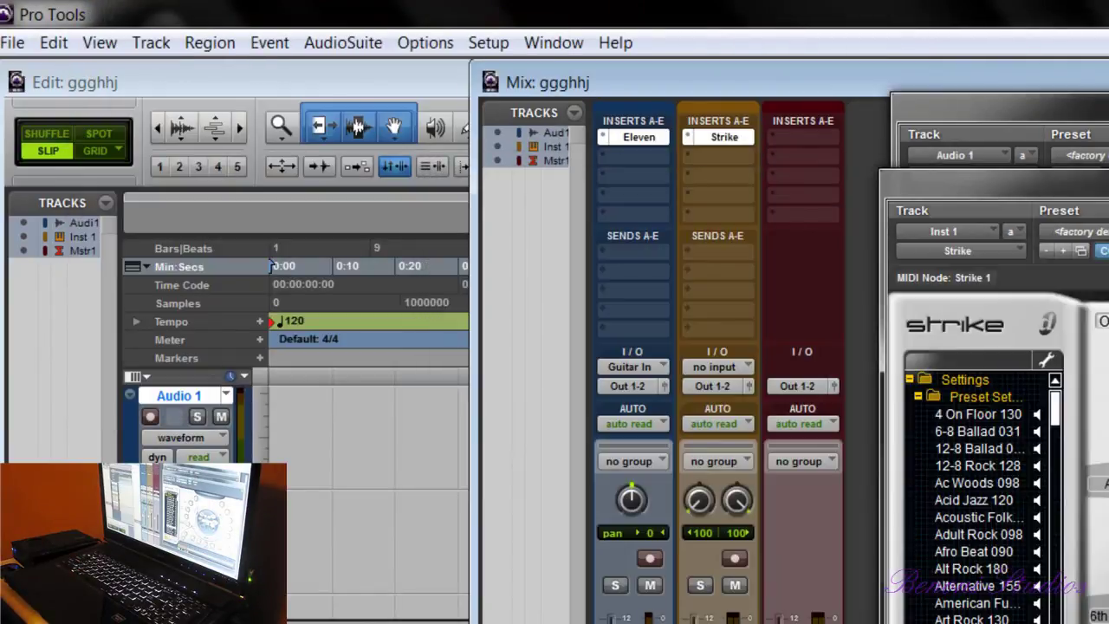